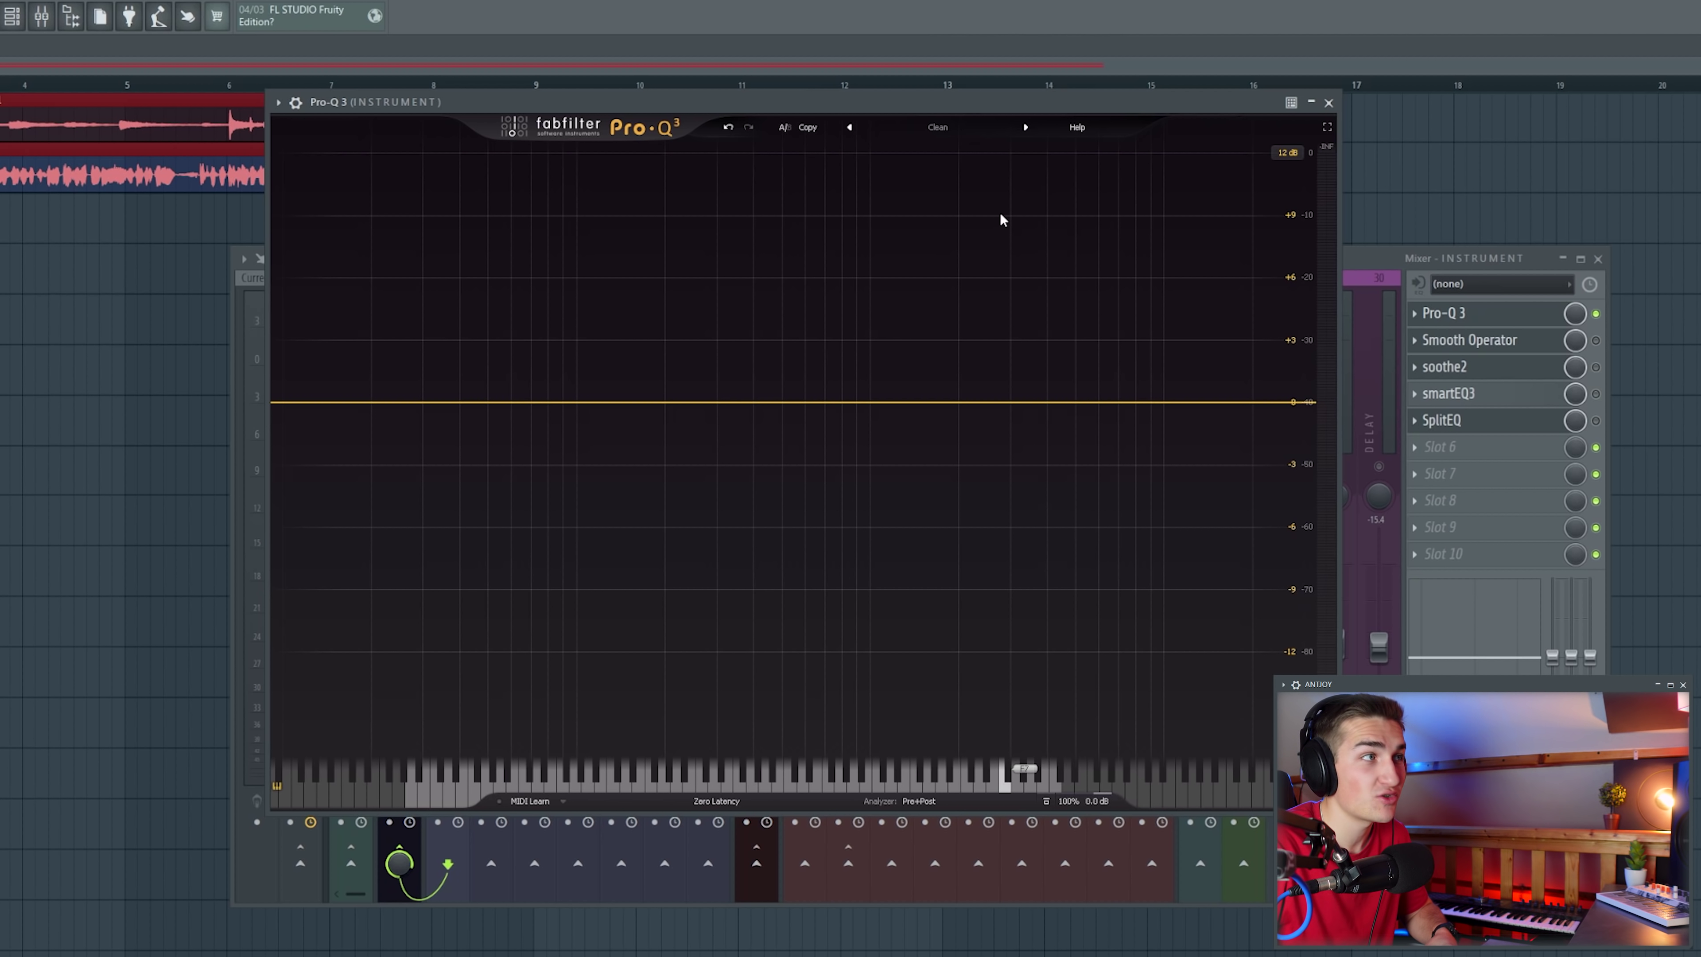
Load the Vocal Lead 2 preset from the dynamic vocal presets of Pro-Q 3
click(930, 131)
mouse_move(941, 146)
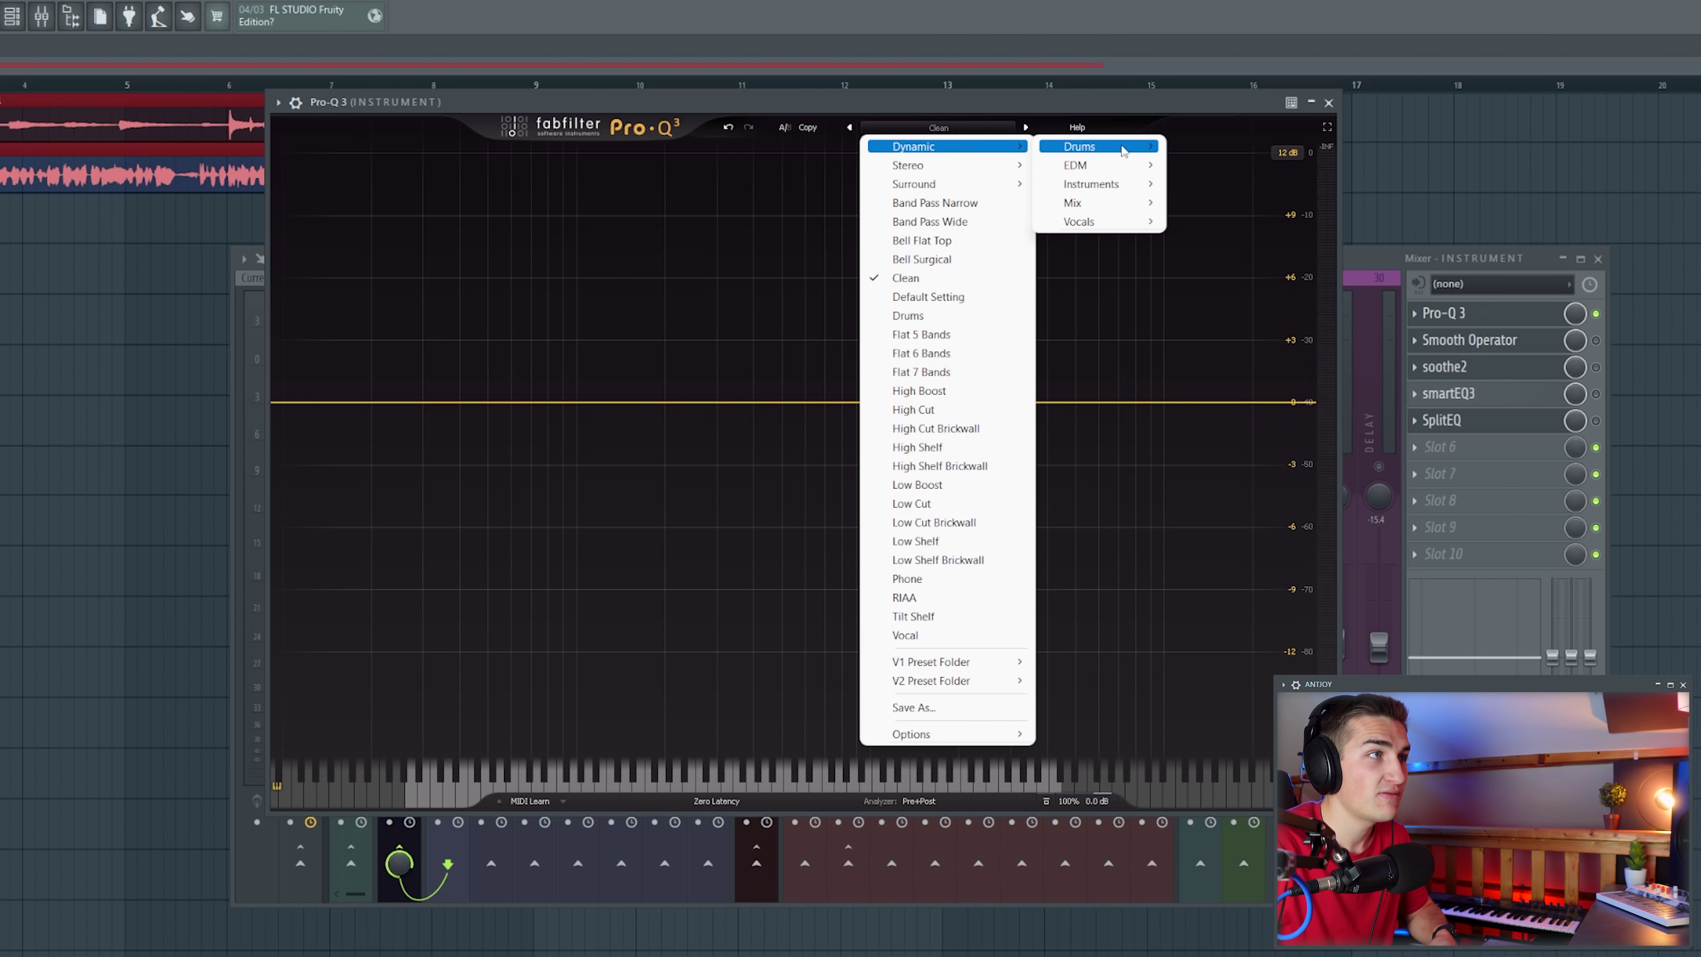
mouse_move(1100, 222)
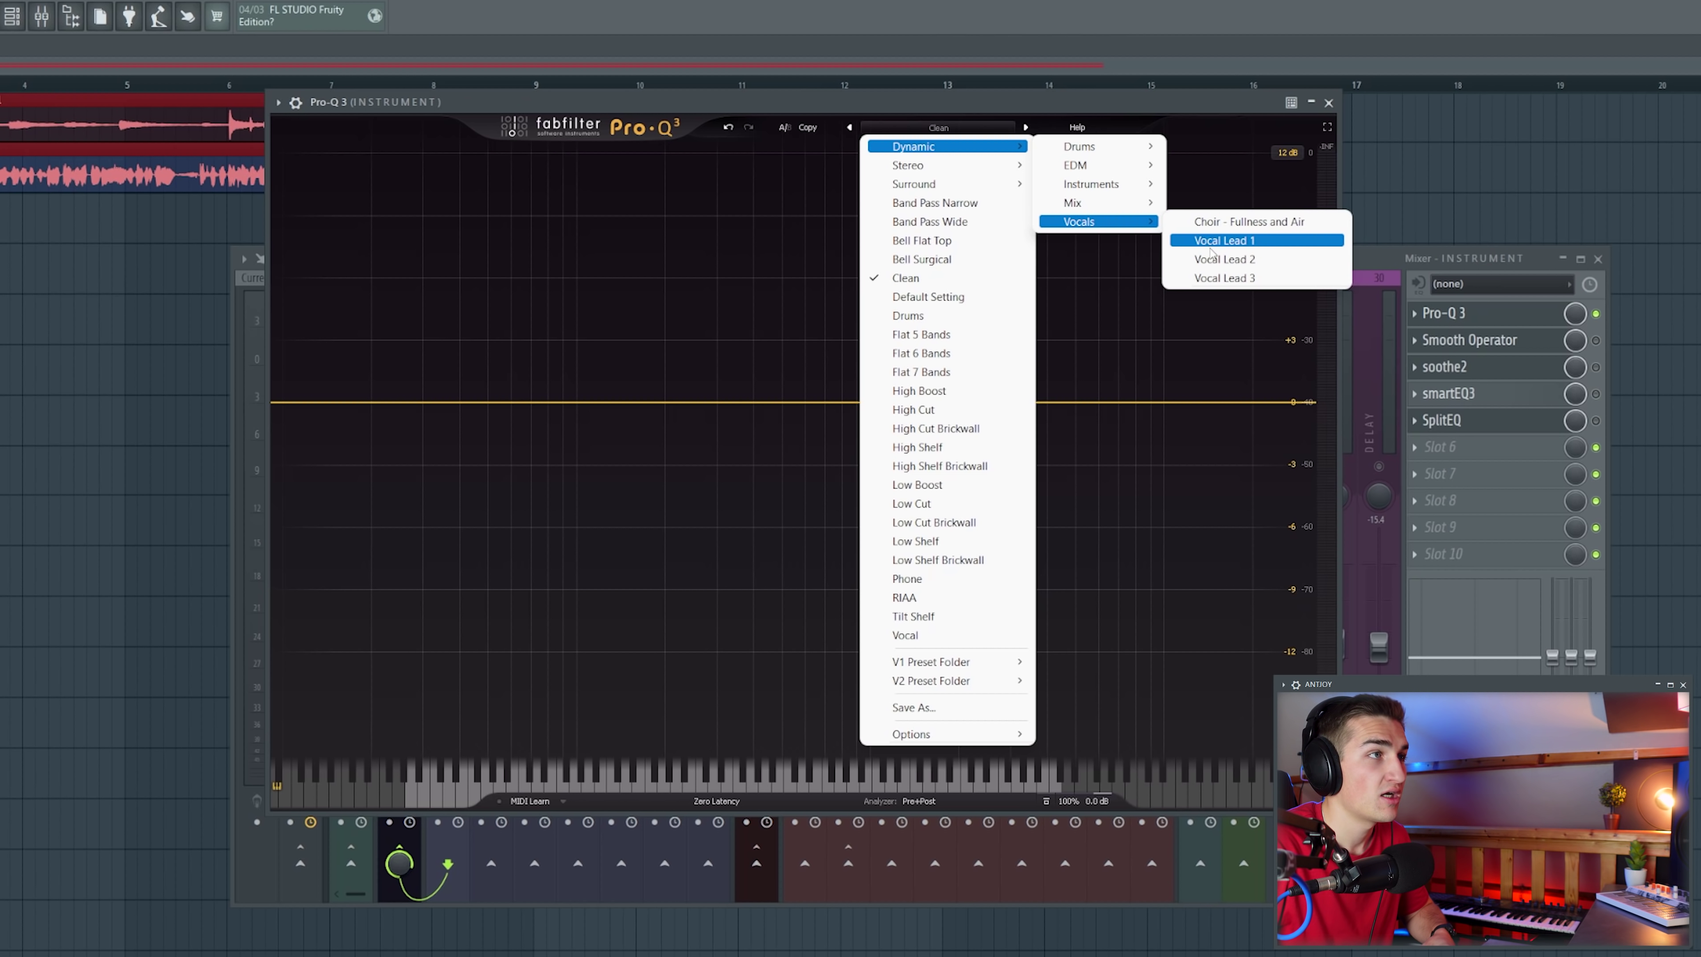
click(1233, 260)
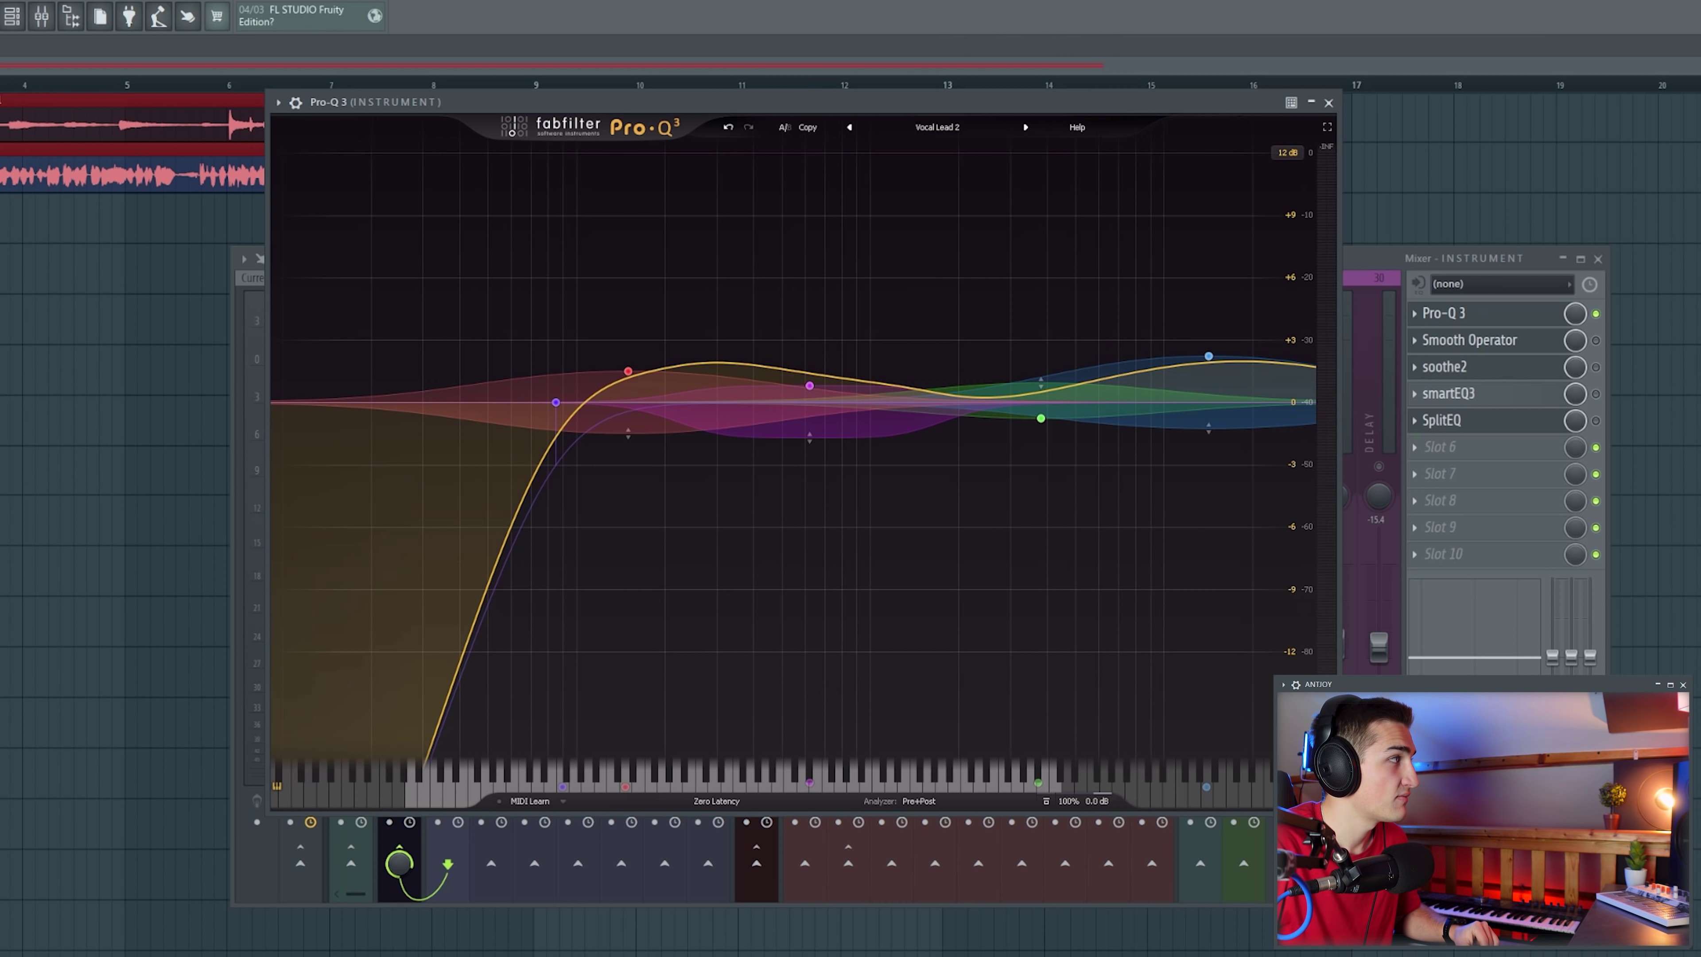
Play the track to hear the Vocal Lead 2 EQ on the INSTRUMENT channel, and stop playback
key(space)
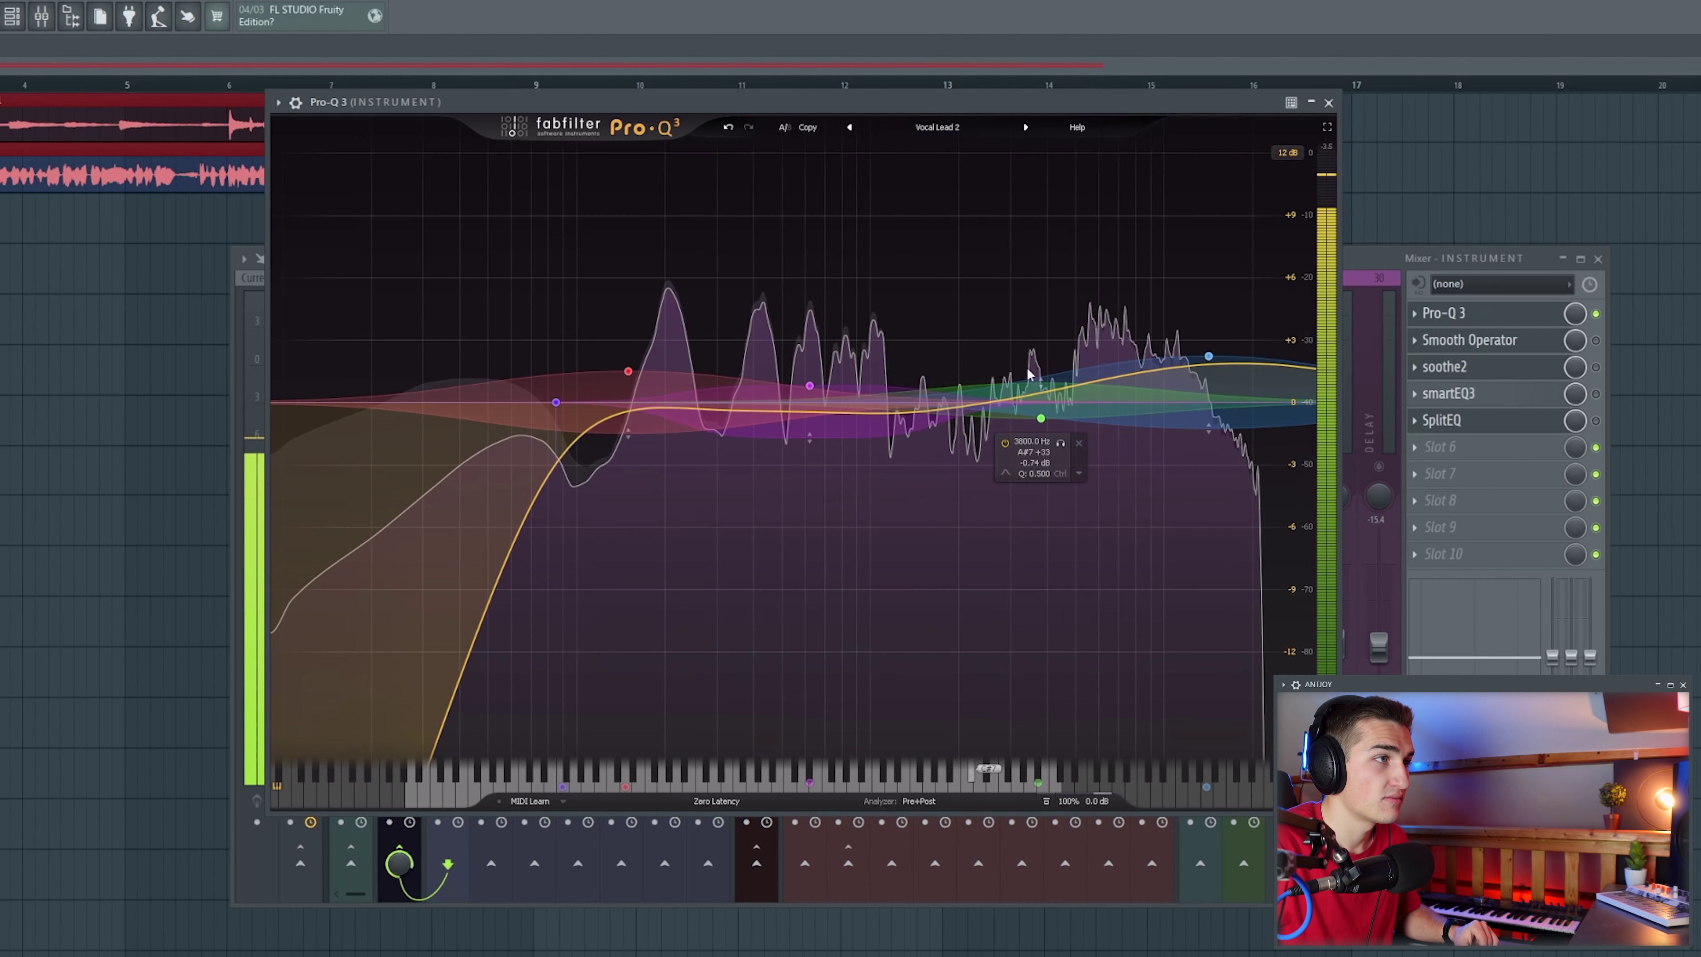
click(1433, 274)
click(982, 107)
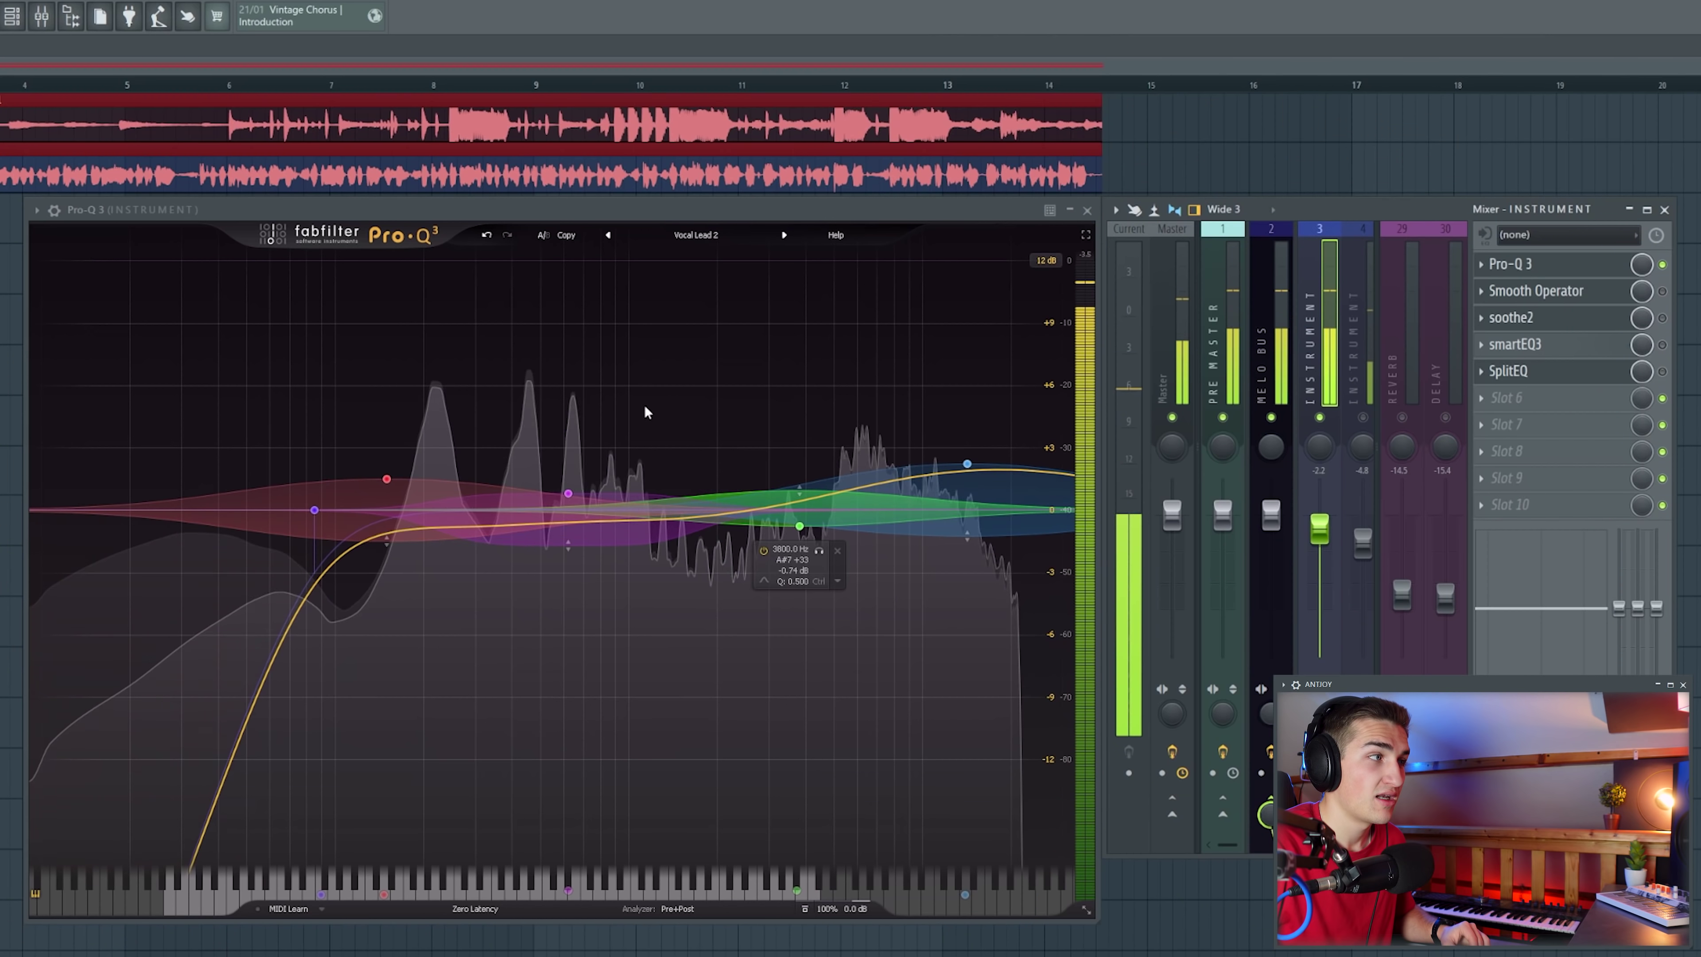
key(space)
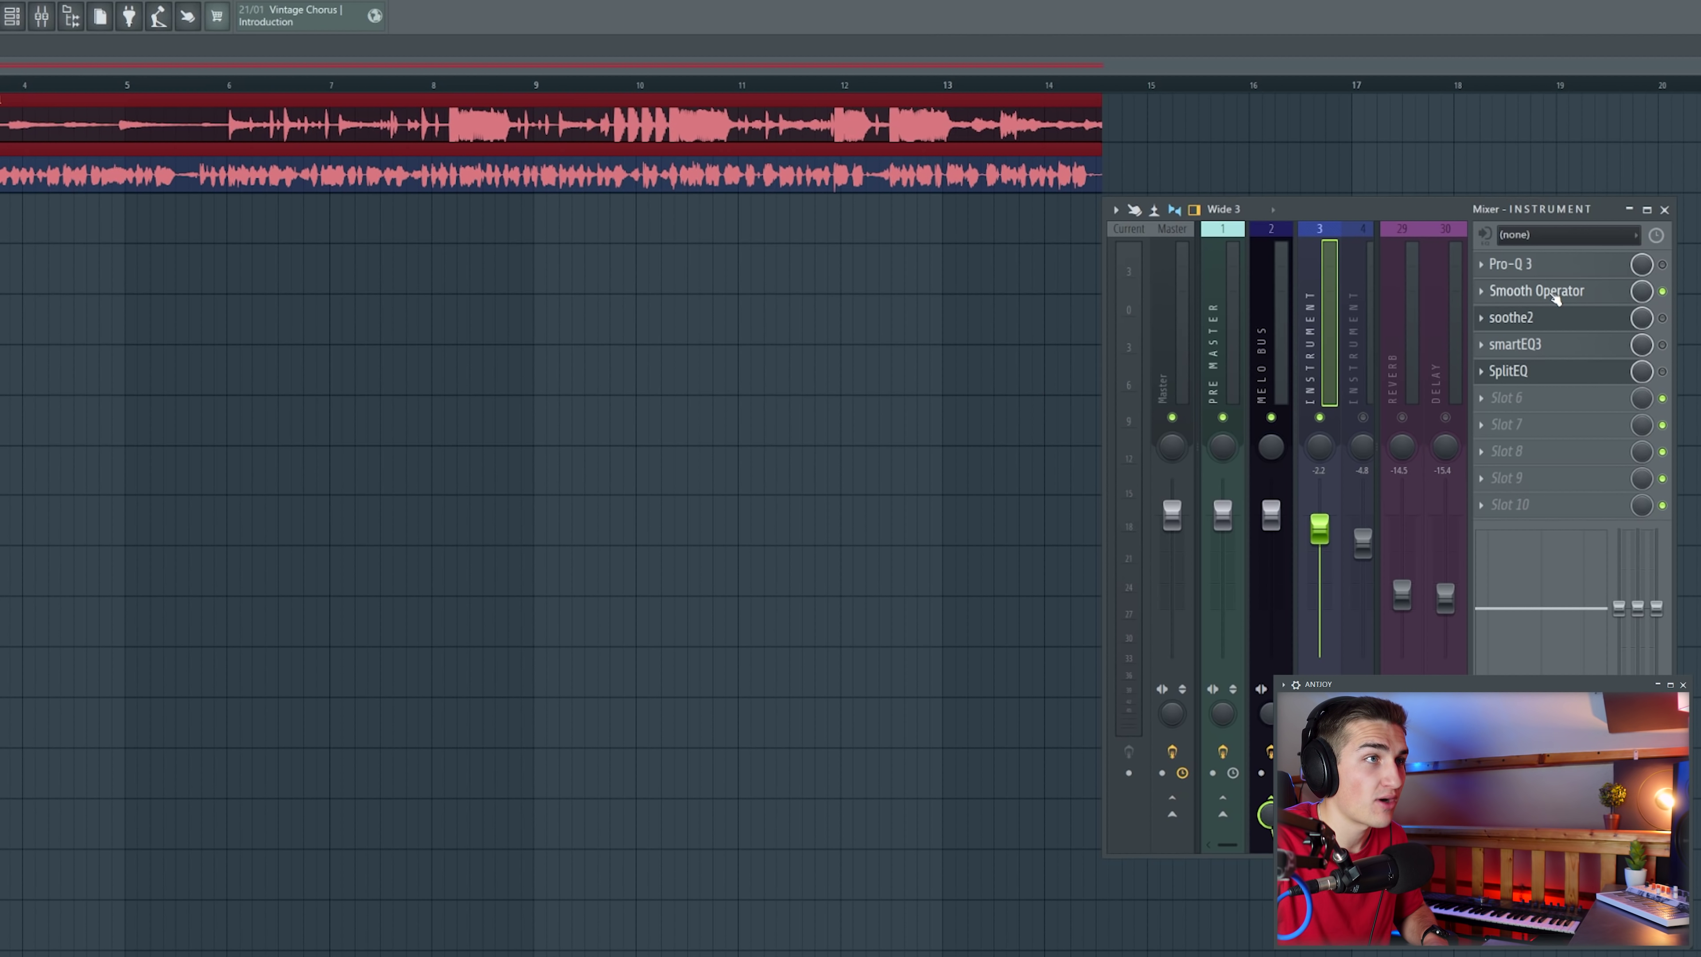
Open Smooth Operator on the INSTRUMENT channel and audition the track with its 03 NEENAH - MIX BUS preset
click(1520, 290)
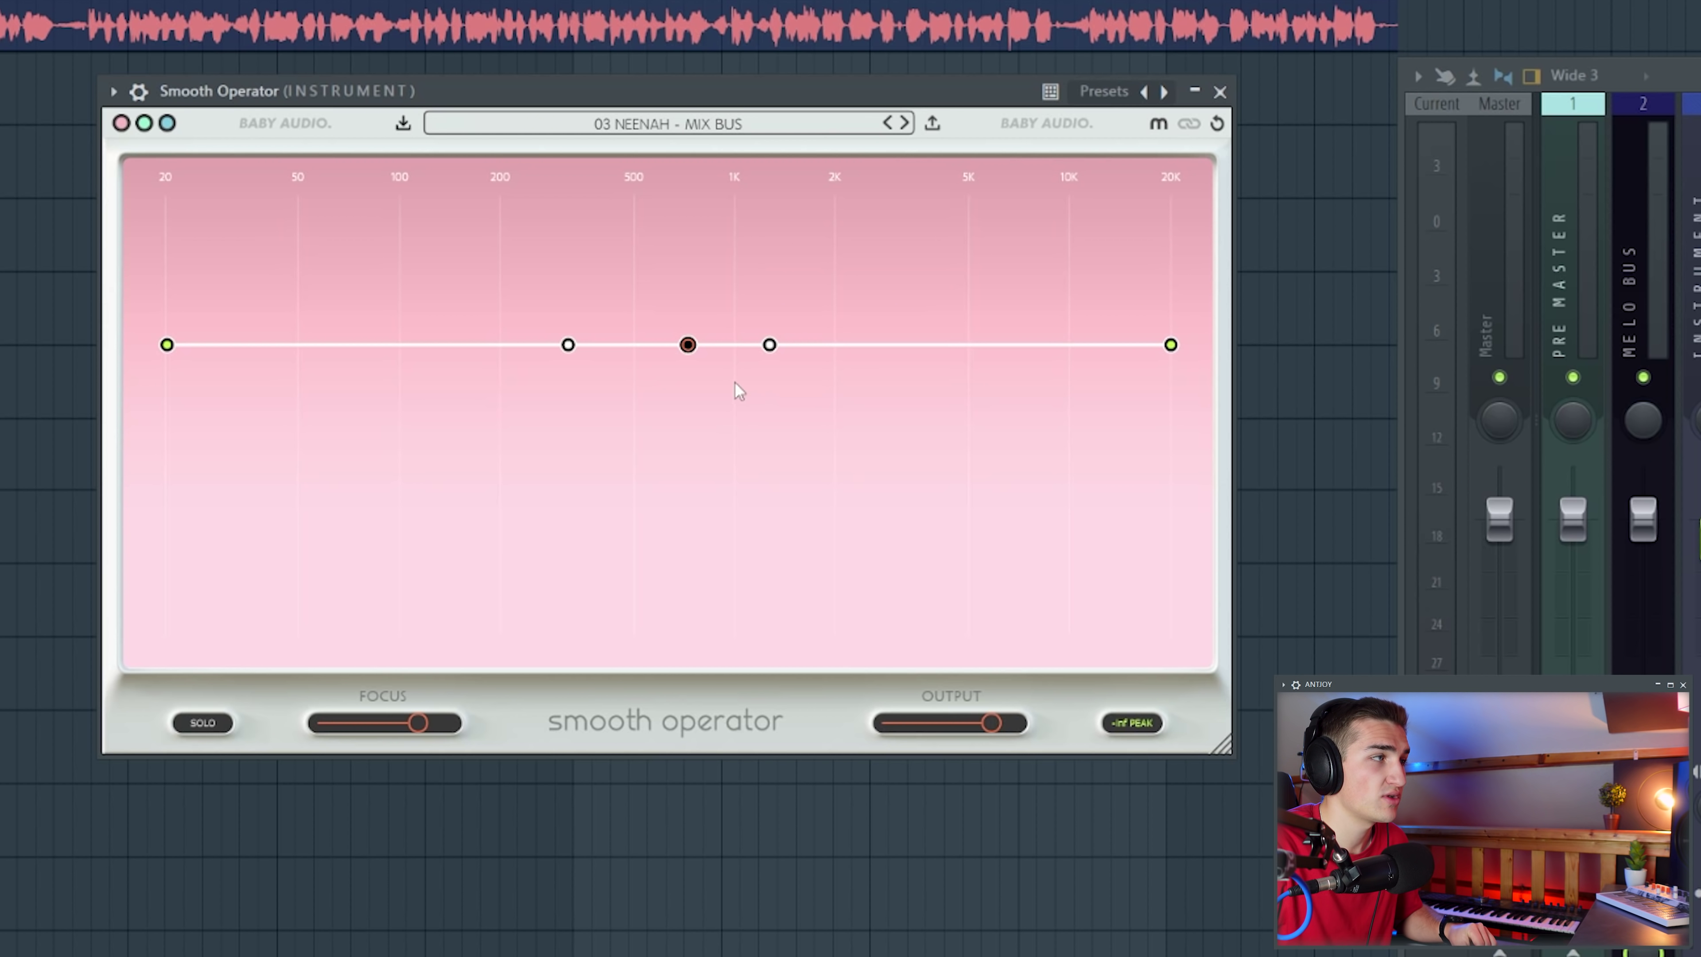
key(space)
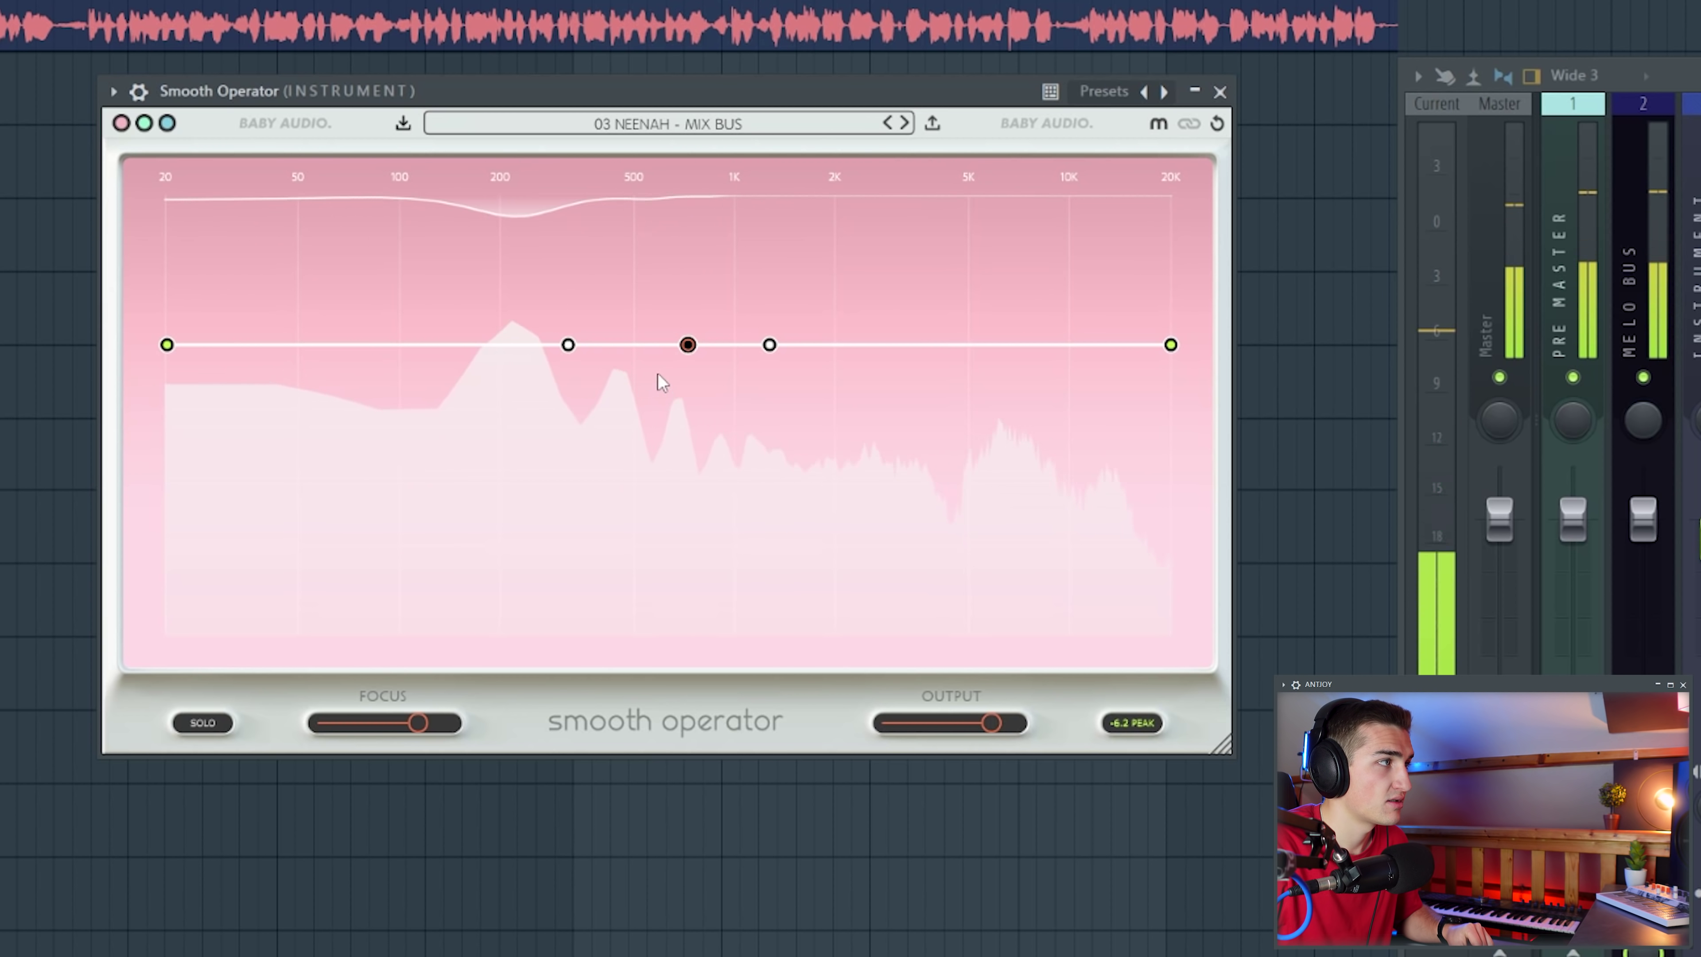
key(space)
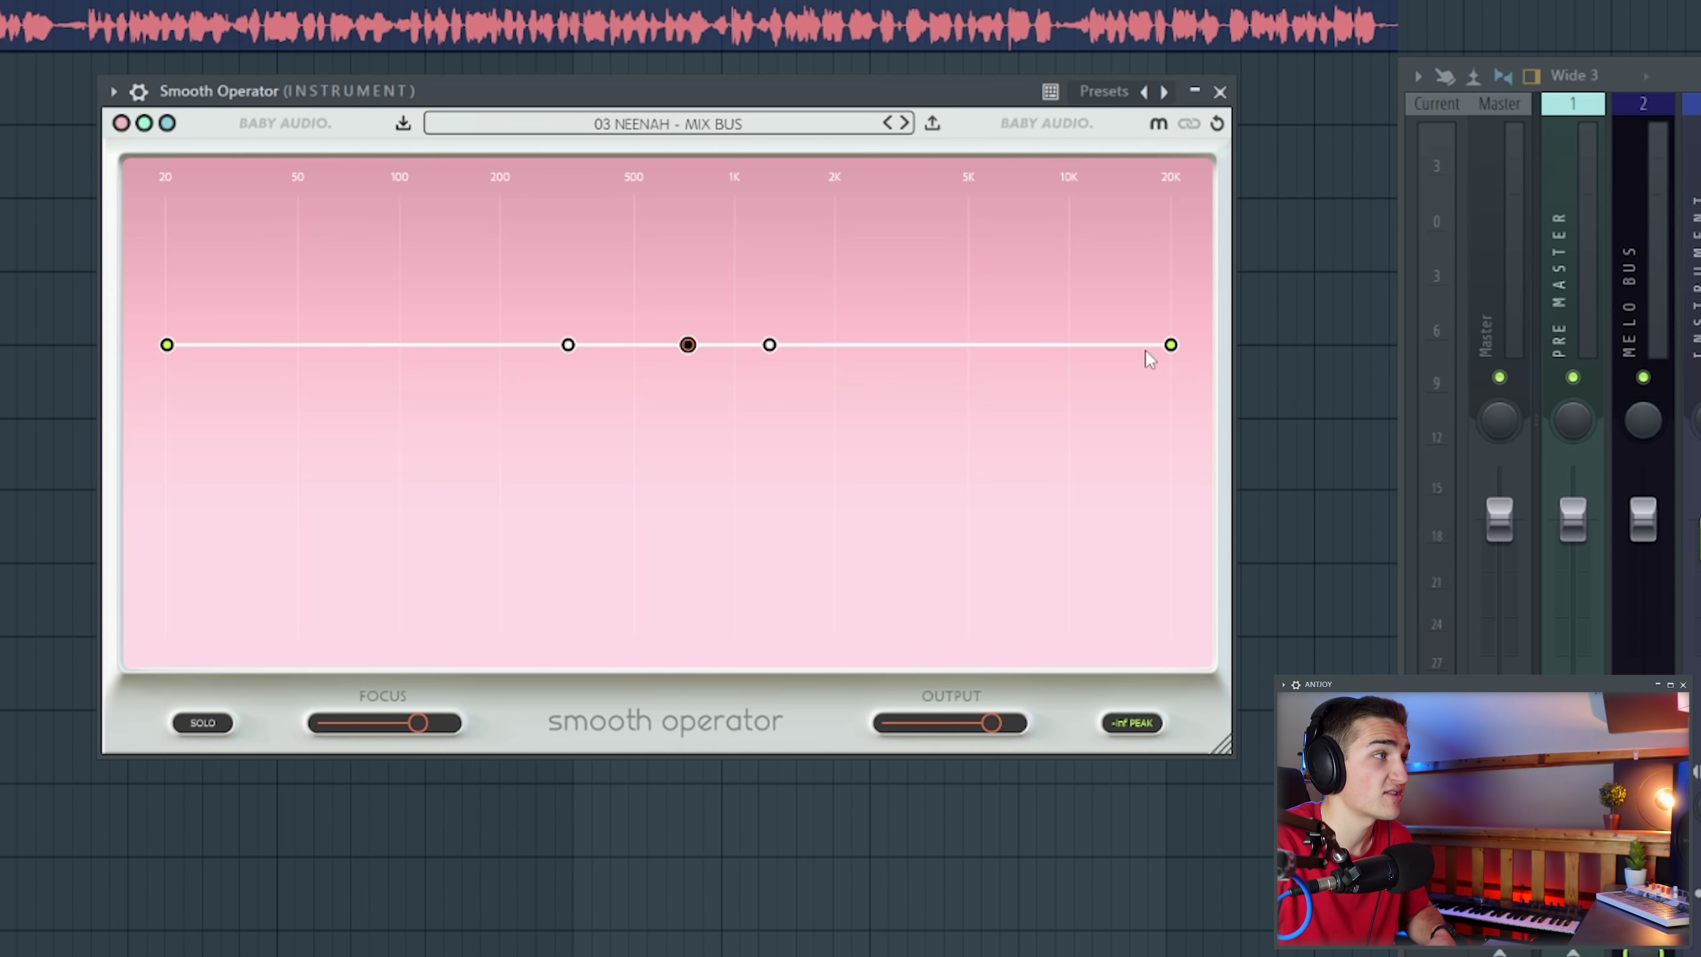
Lower the threshold node and spread the two inner nodes to about 116 Hz and just below 5 kHz with slight boosts
drag(1174, 339, 1172, 280)
drag(167, 343, 171, 284)
drag(688, 344, 686, 386)
drag(769, 385, 956, 378)
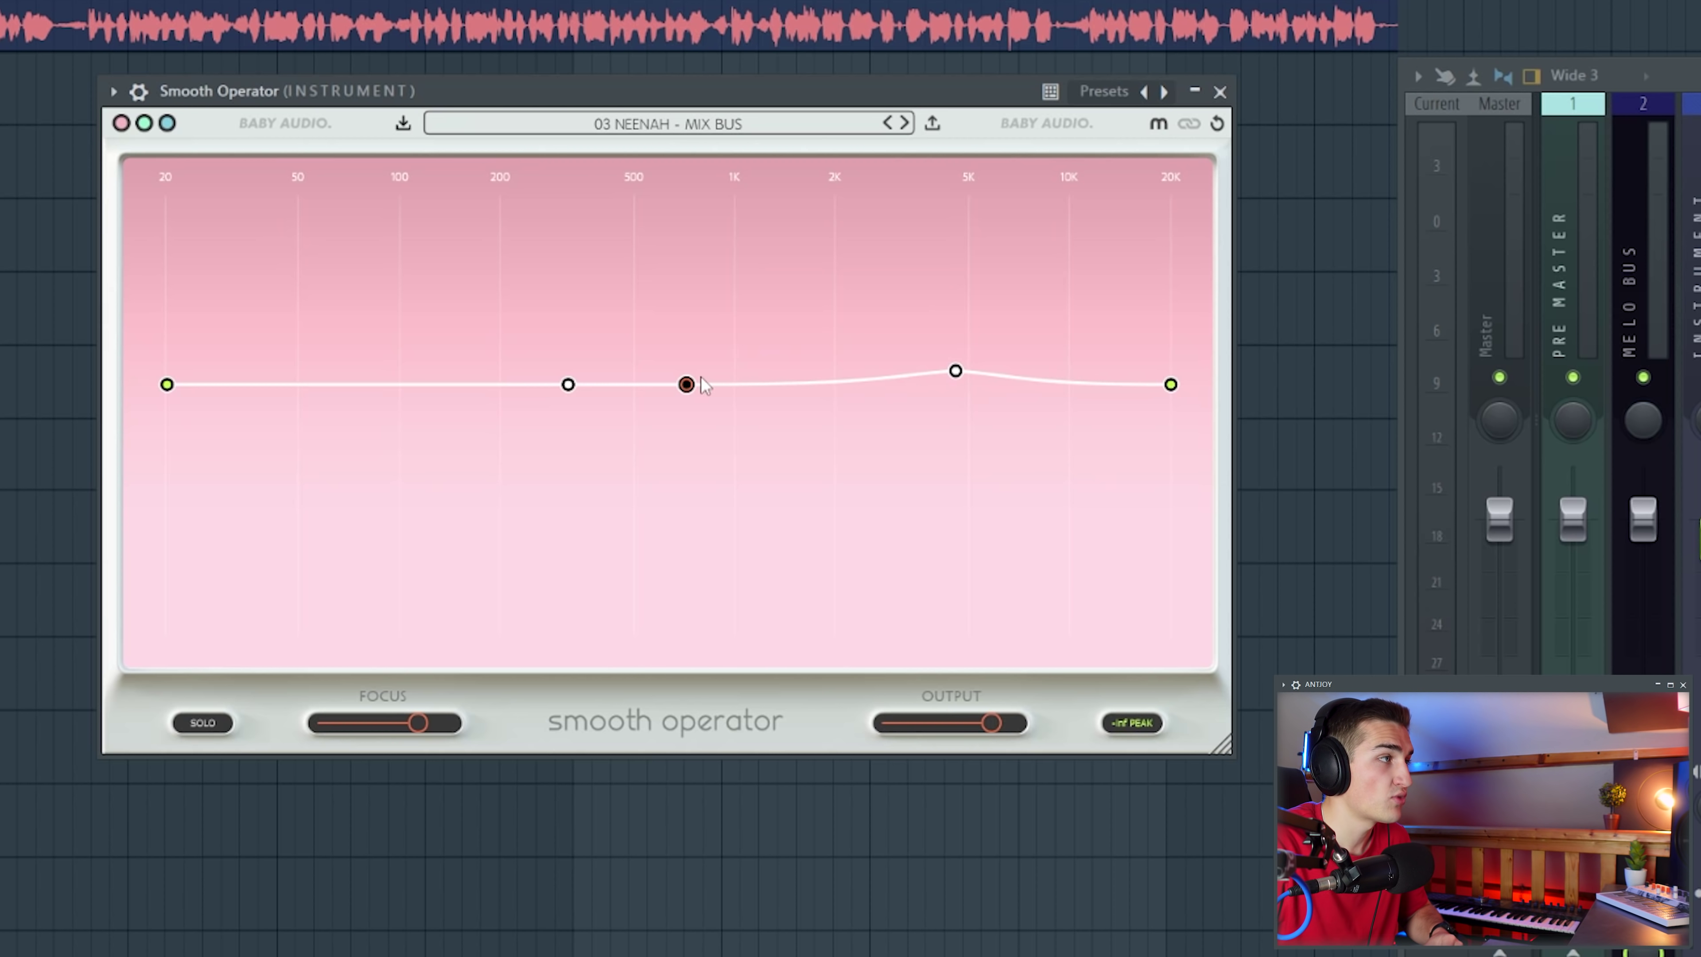
drag(569, 391, 423, 373)
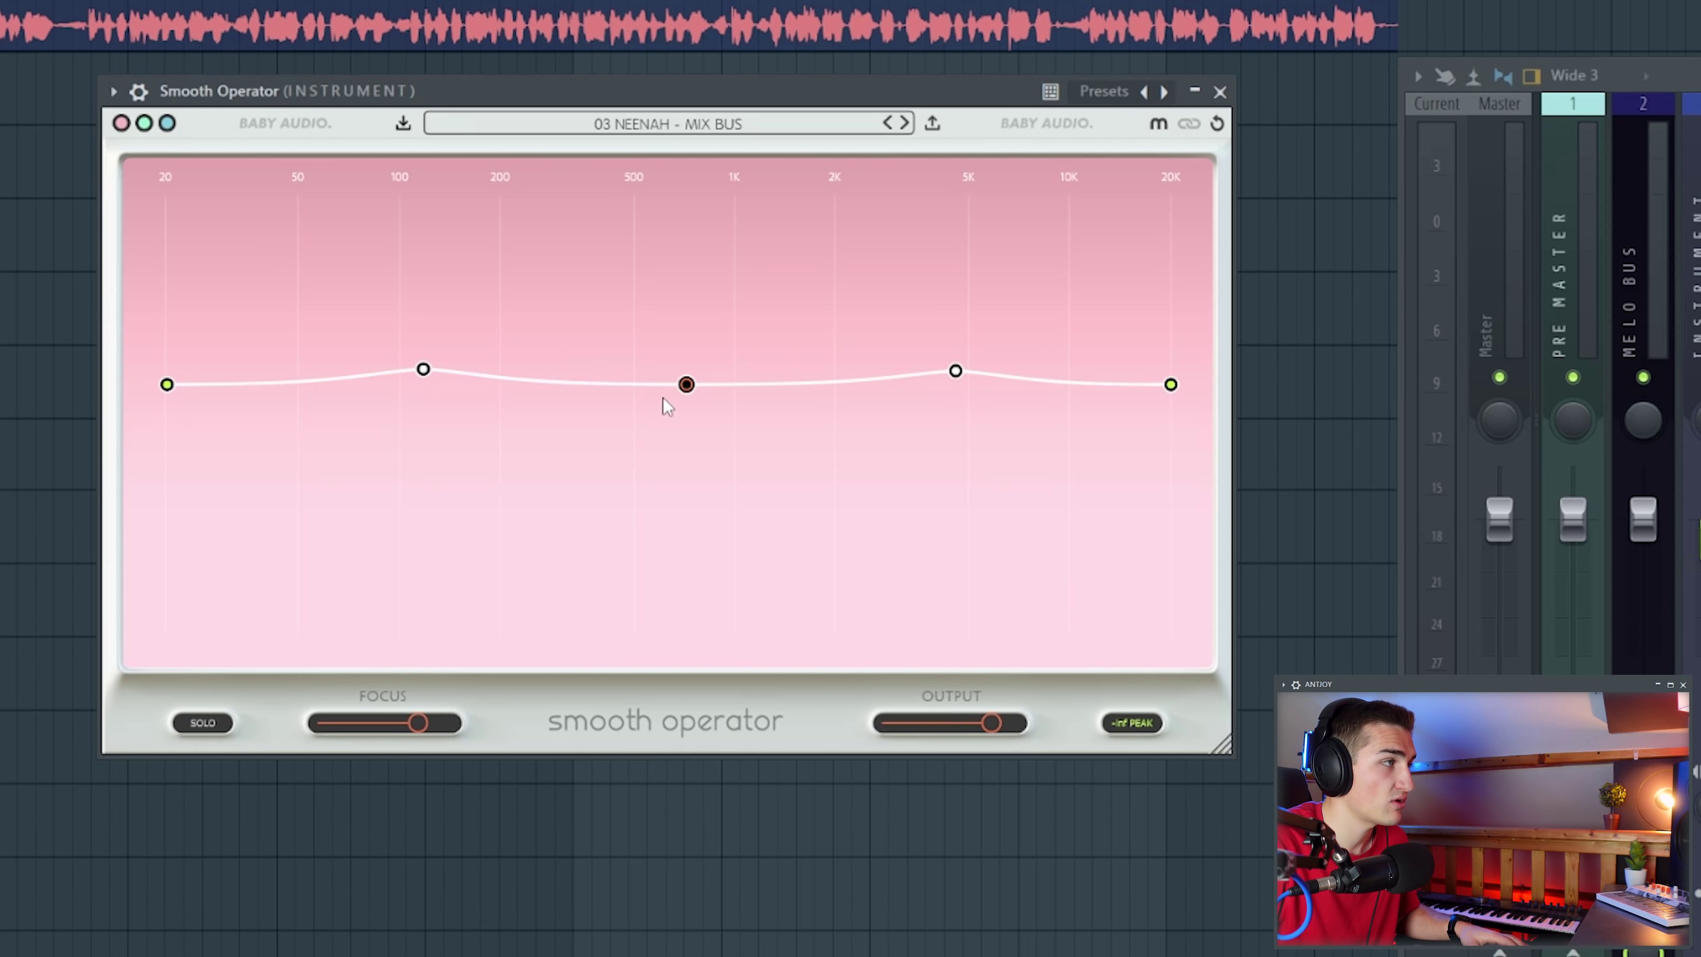
Raise Smooth Operator's threshold node slightly while the track plays
key(space)
drag(690, 390, 688, 355)
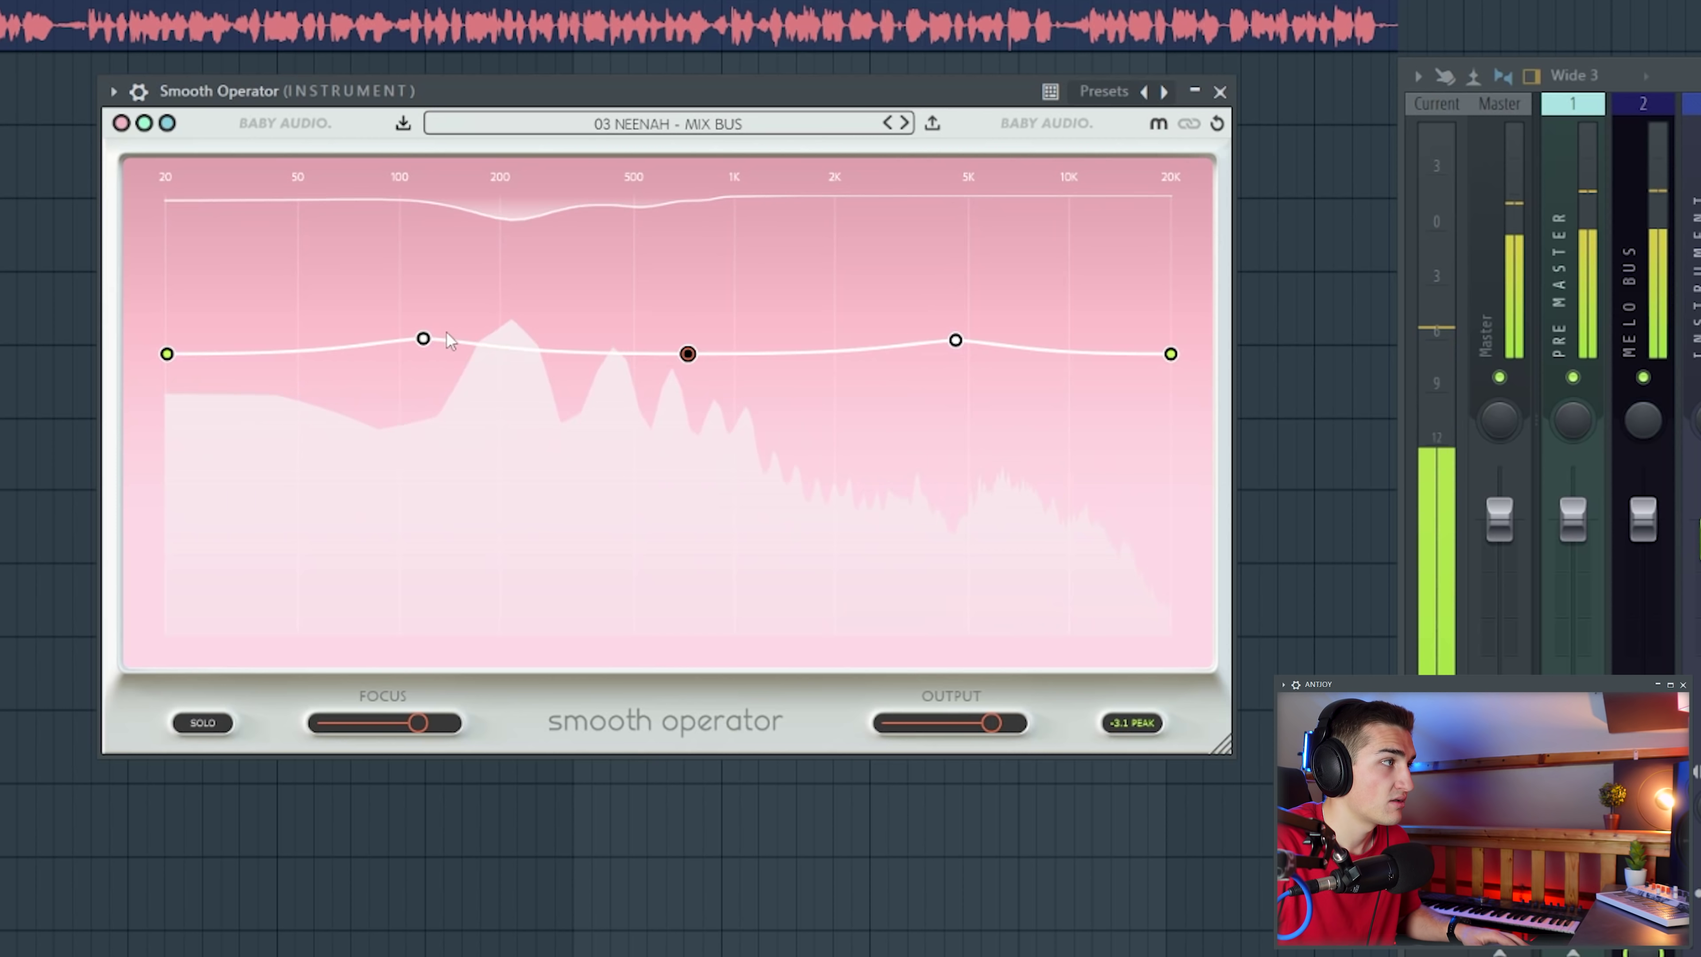
key(space)
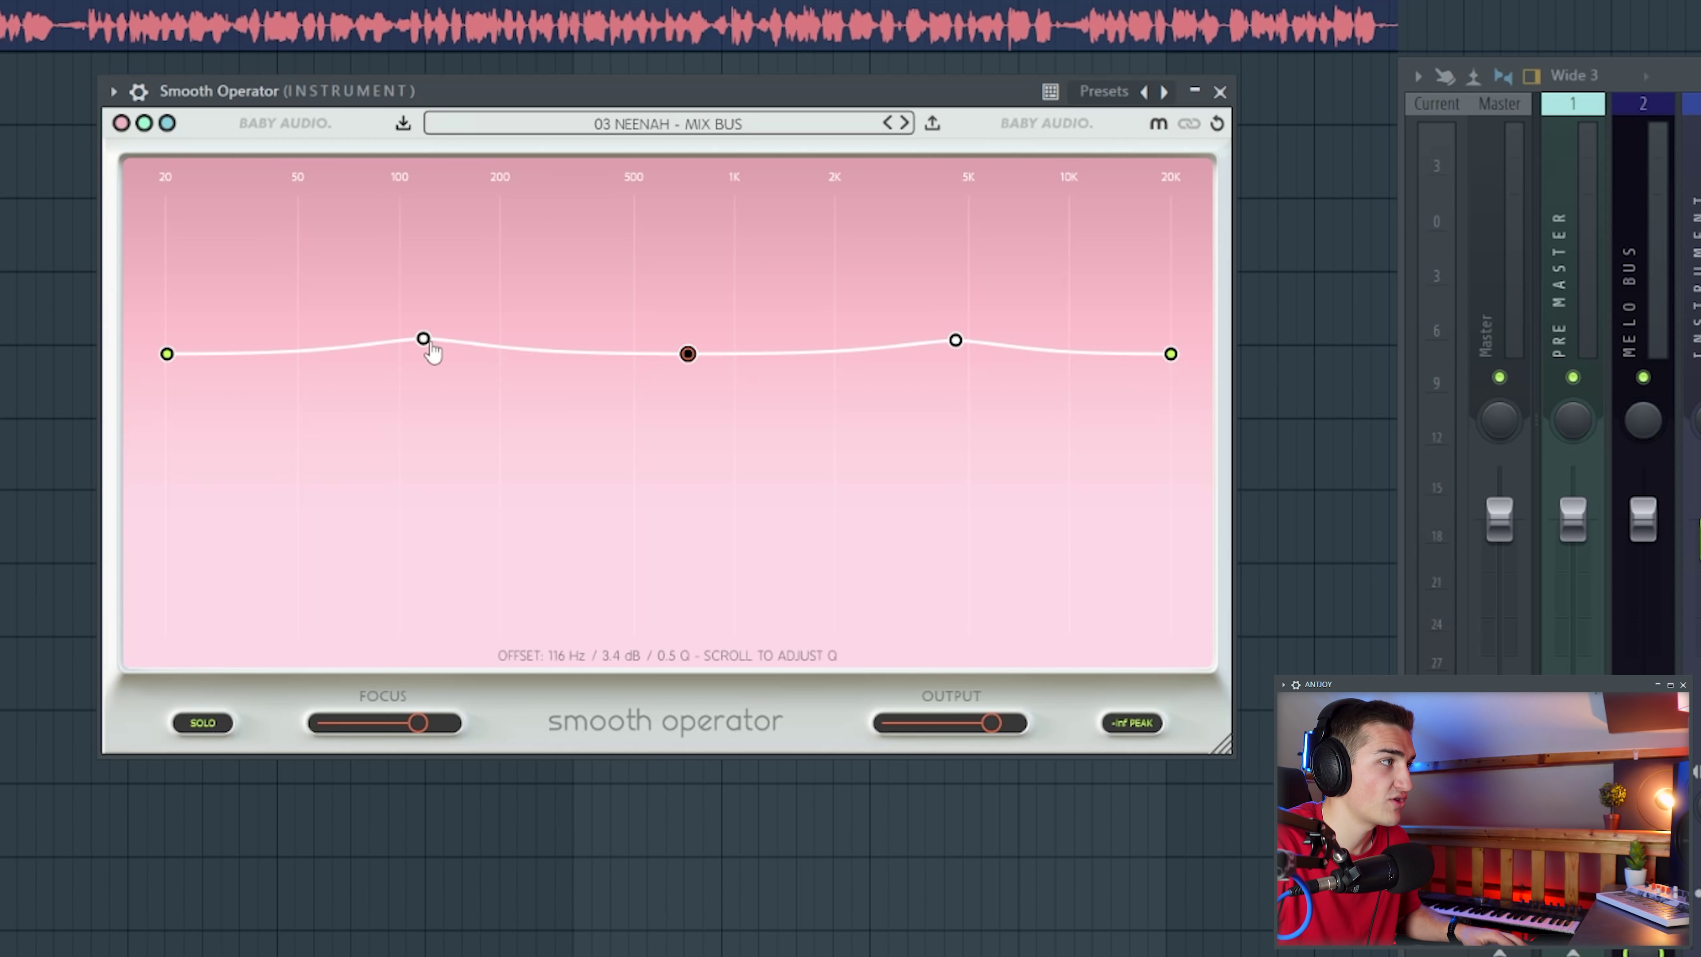
Move the low node to 207 Hz at 2.0 dB while listening to the soloed processing
key(space)
drag(426, 346, 509, 357)
key(space)
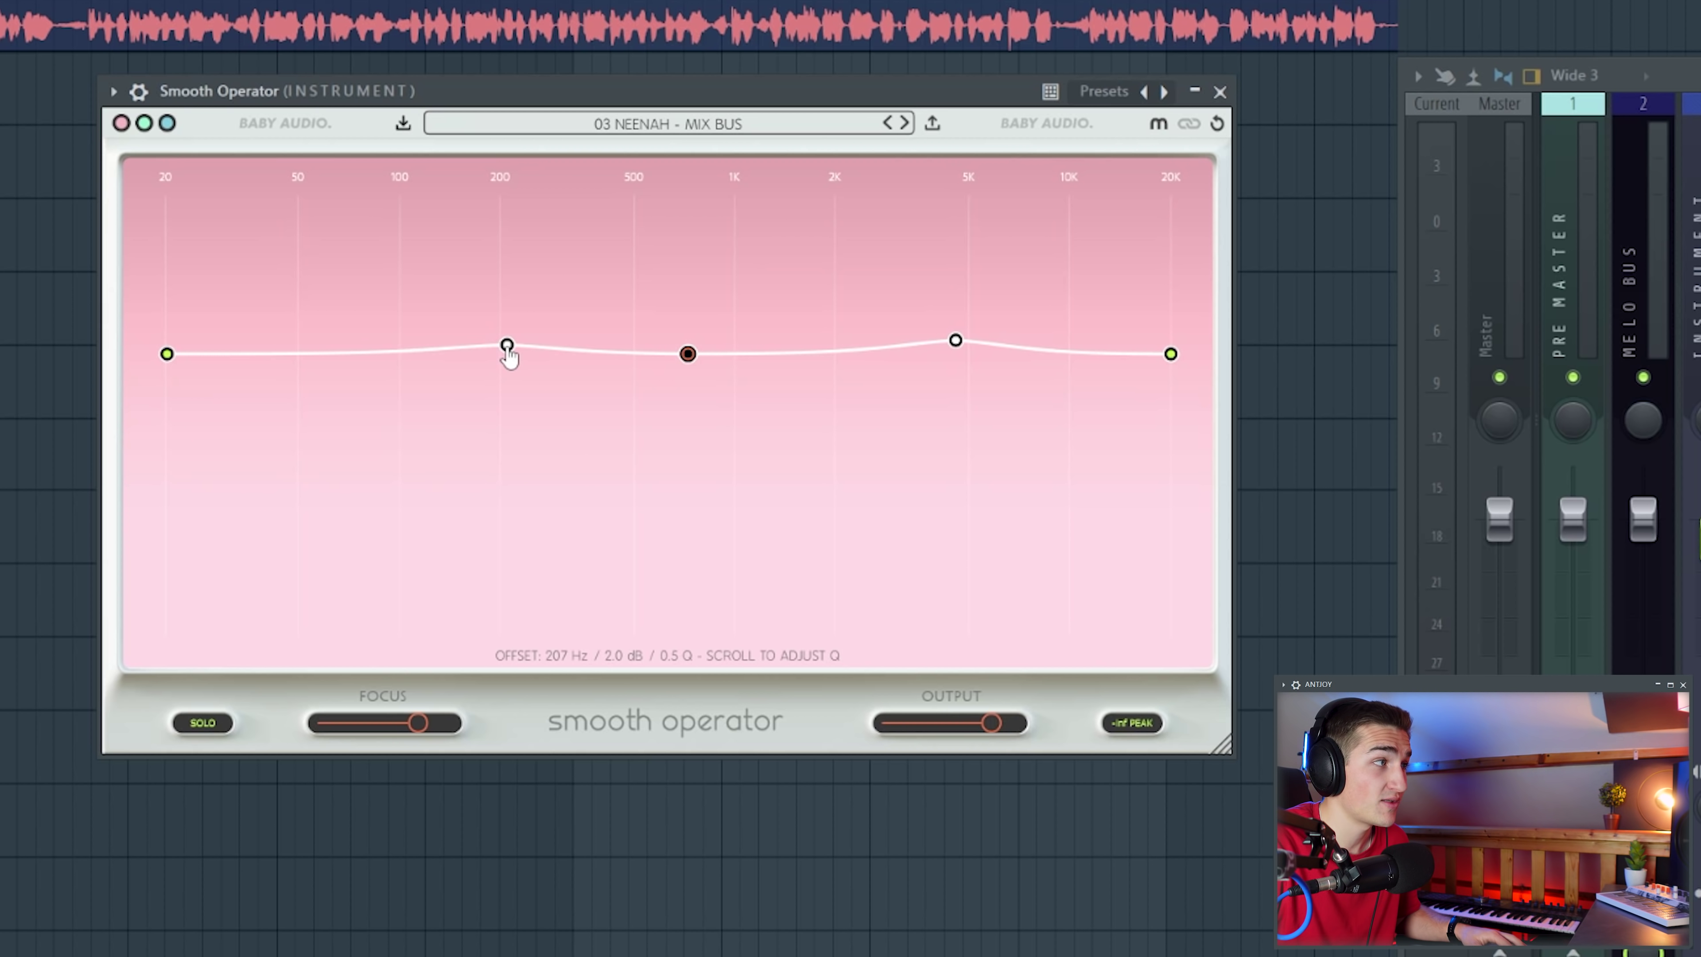
Pull the low node down into a moderate dip at about 200 Hz during playback and audition it with solo off
drag(509, 357, 499, 444)
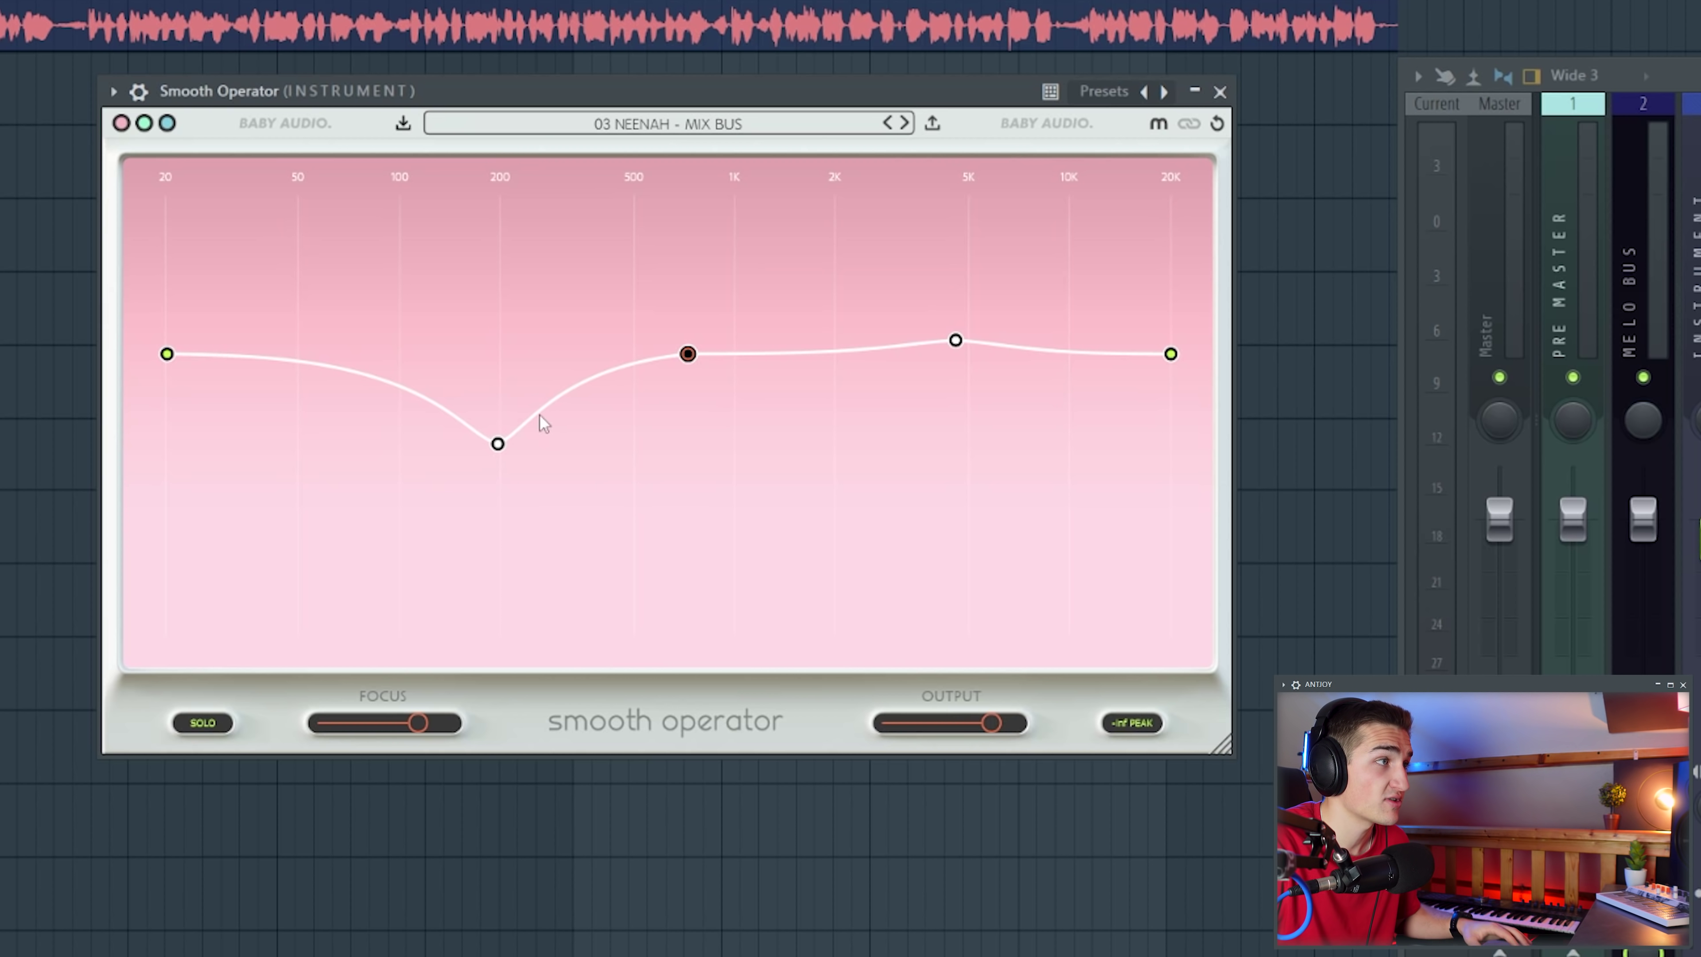
key(space)
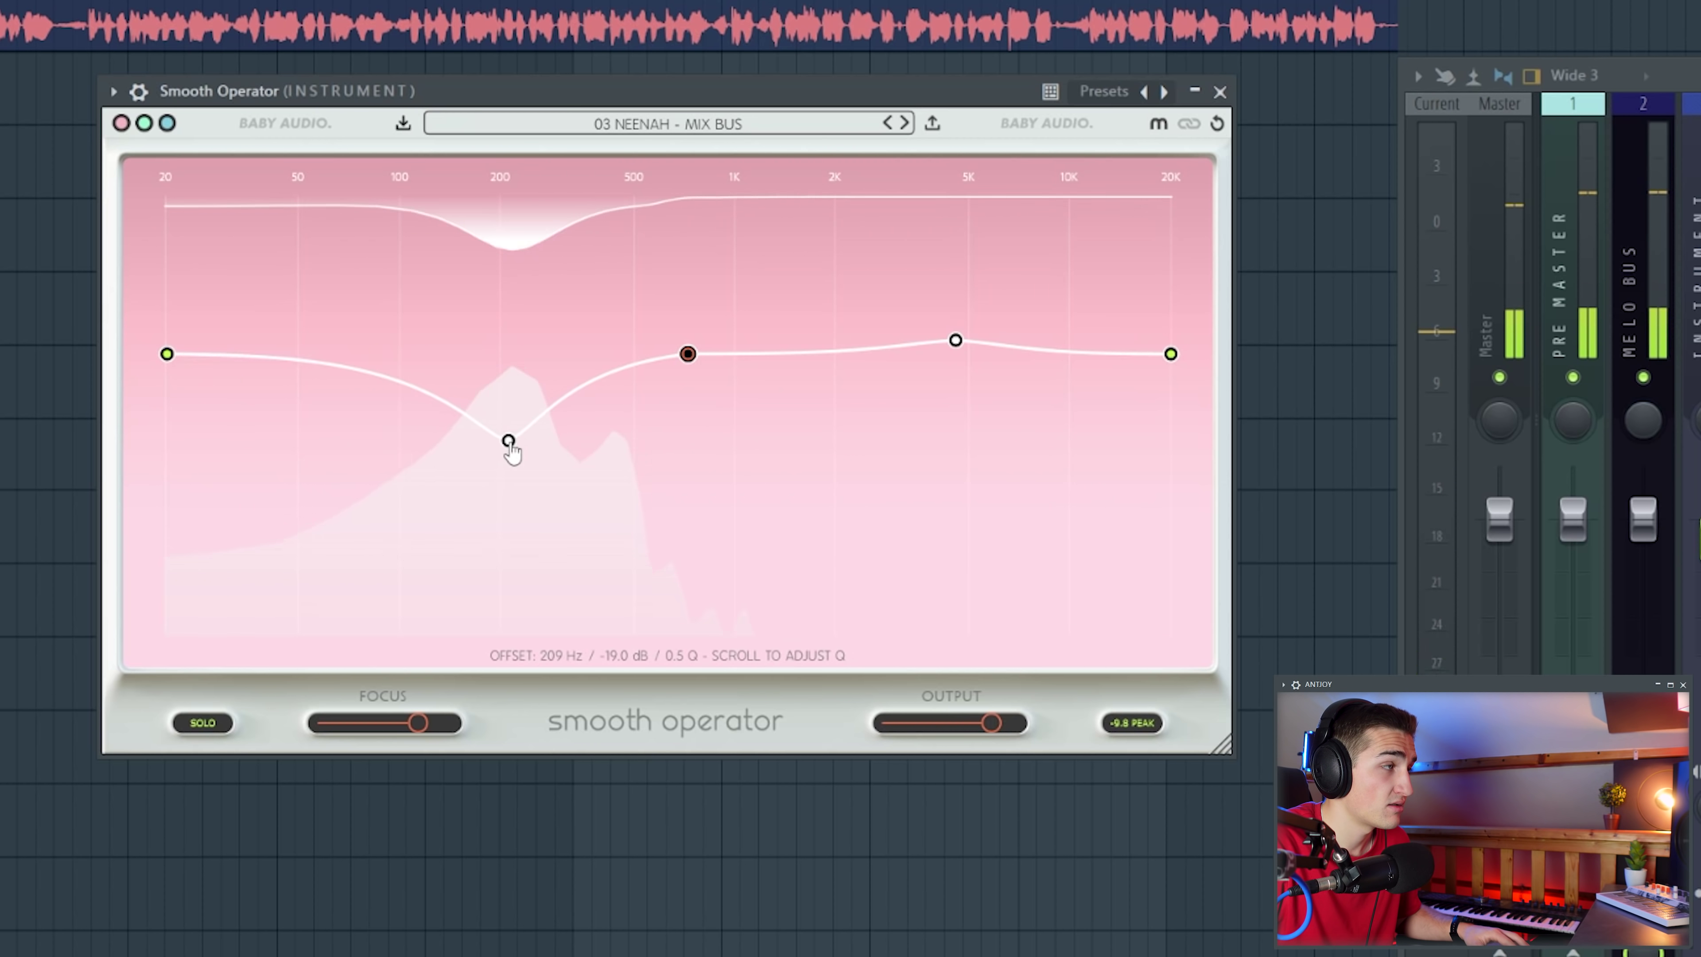
drag(503, 445, 503, 410)
key(space)
key(space)
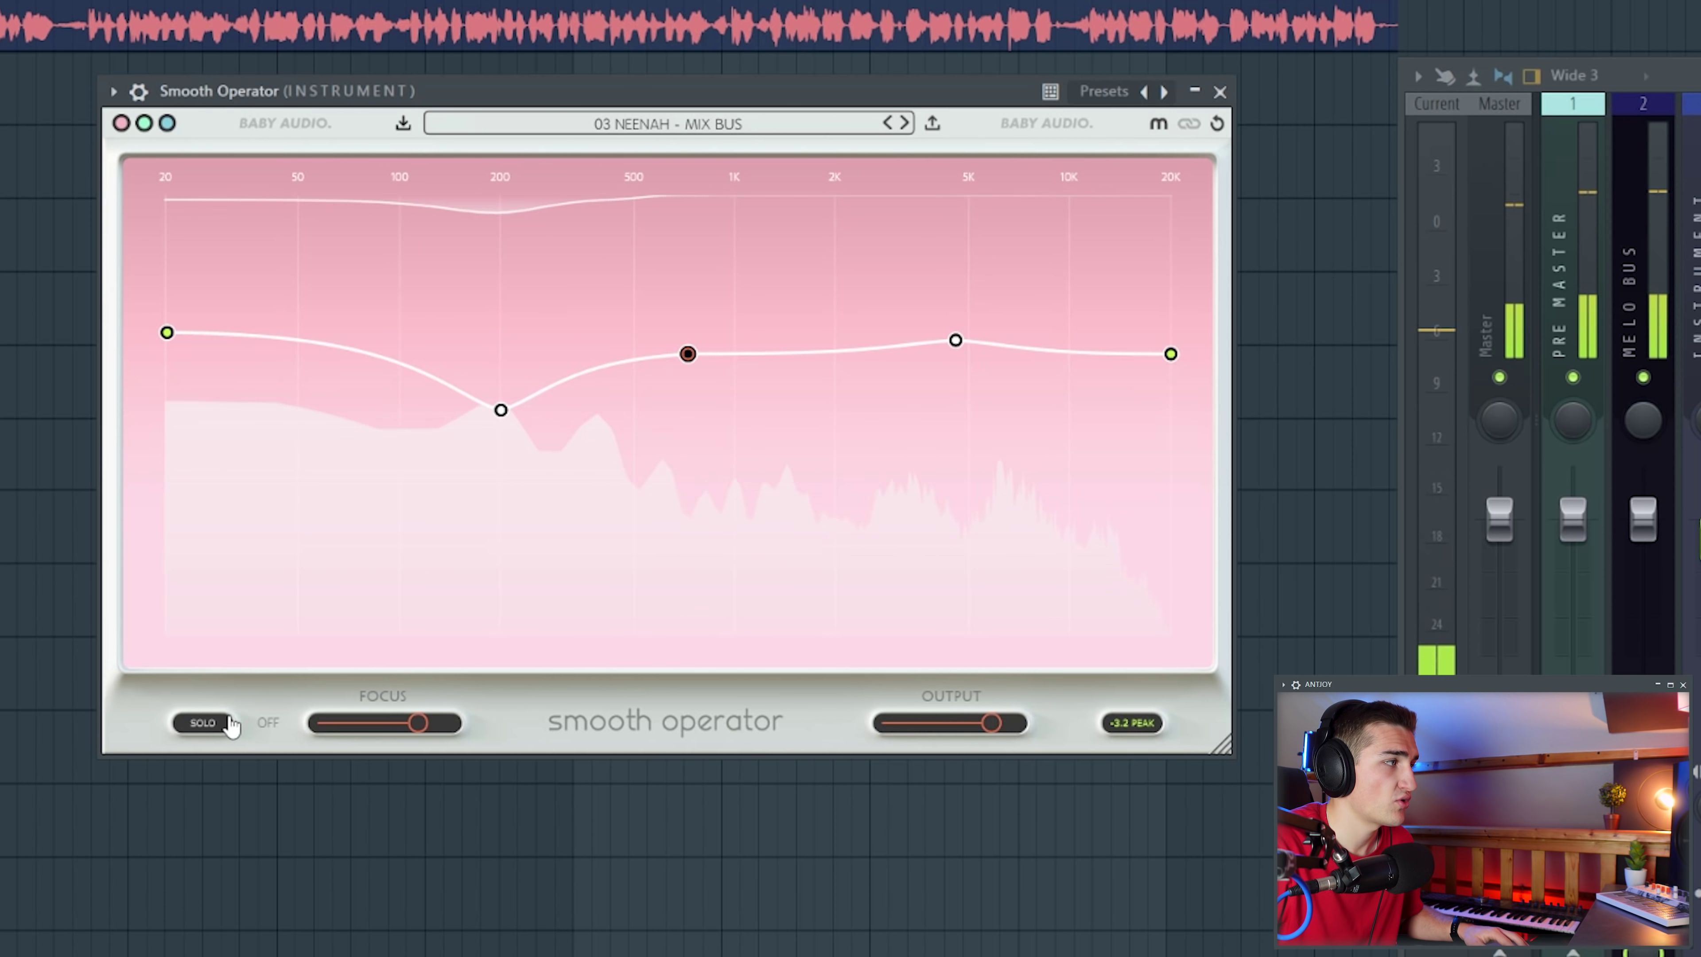
Move the high node to about 9.2 kHz, audition it as a boost, and pull it down into a dip
drag(957, 343, 1063, 313)
key(space)
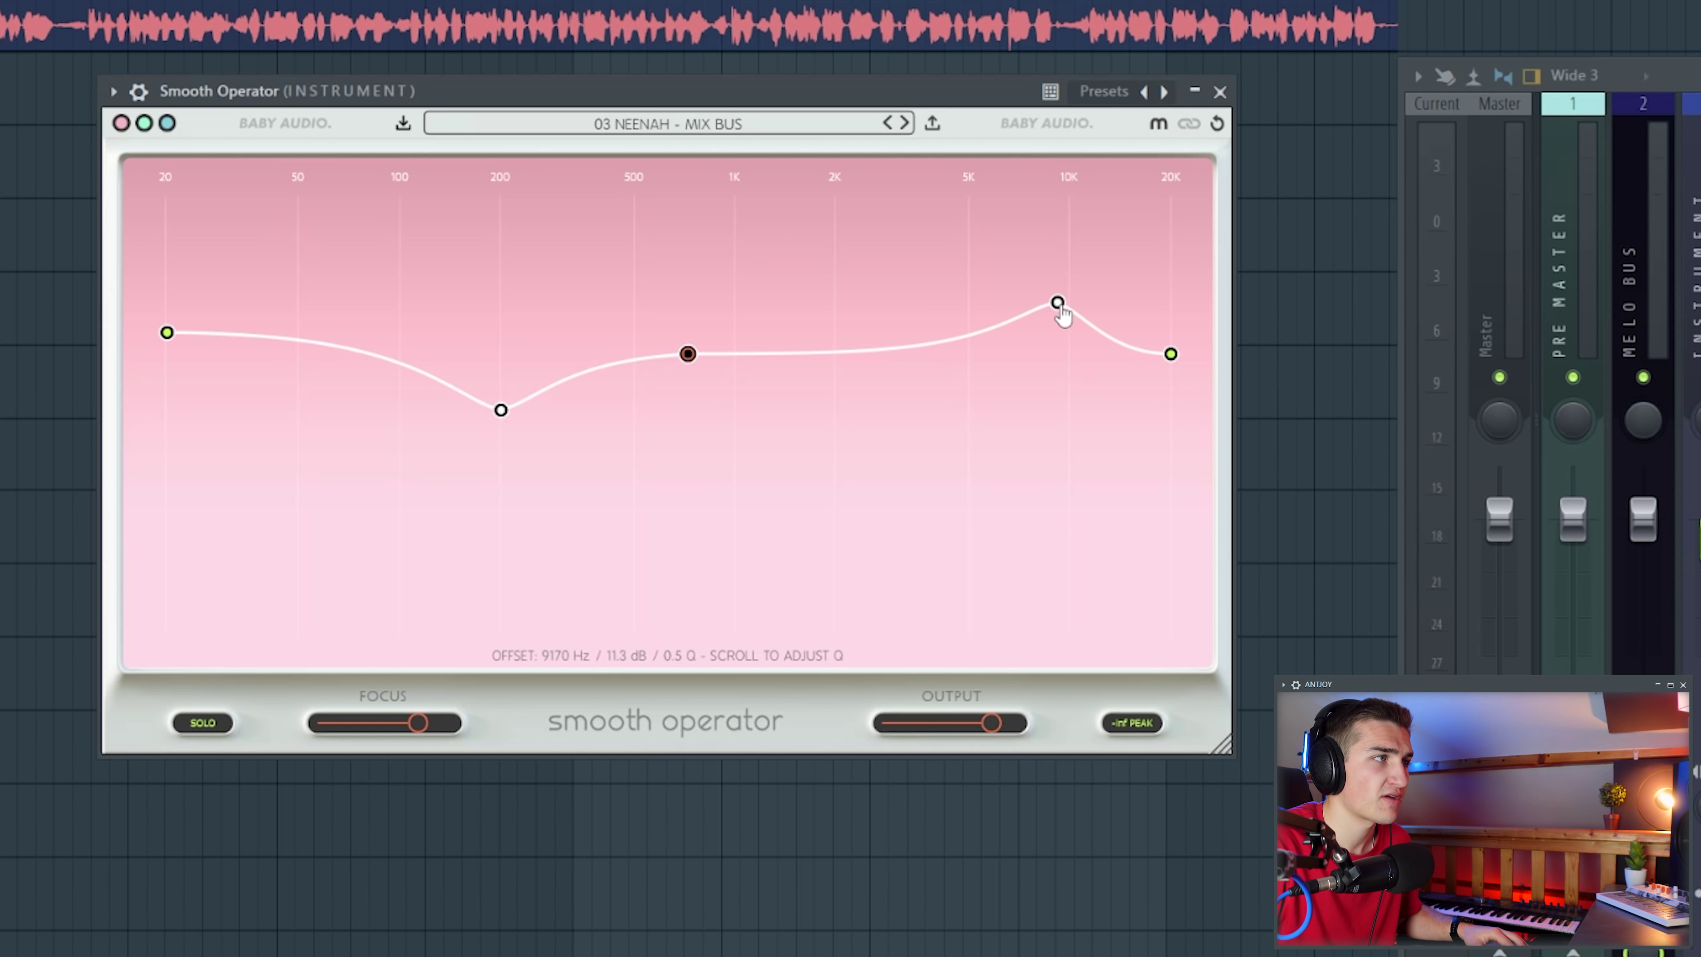
key(space)
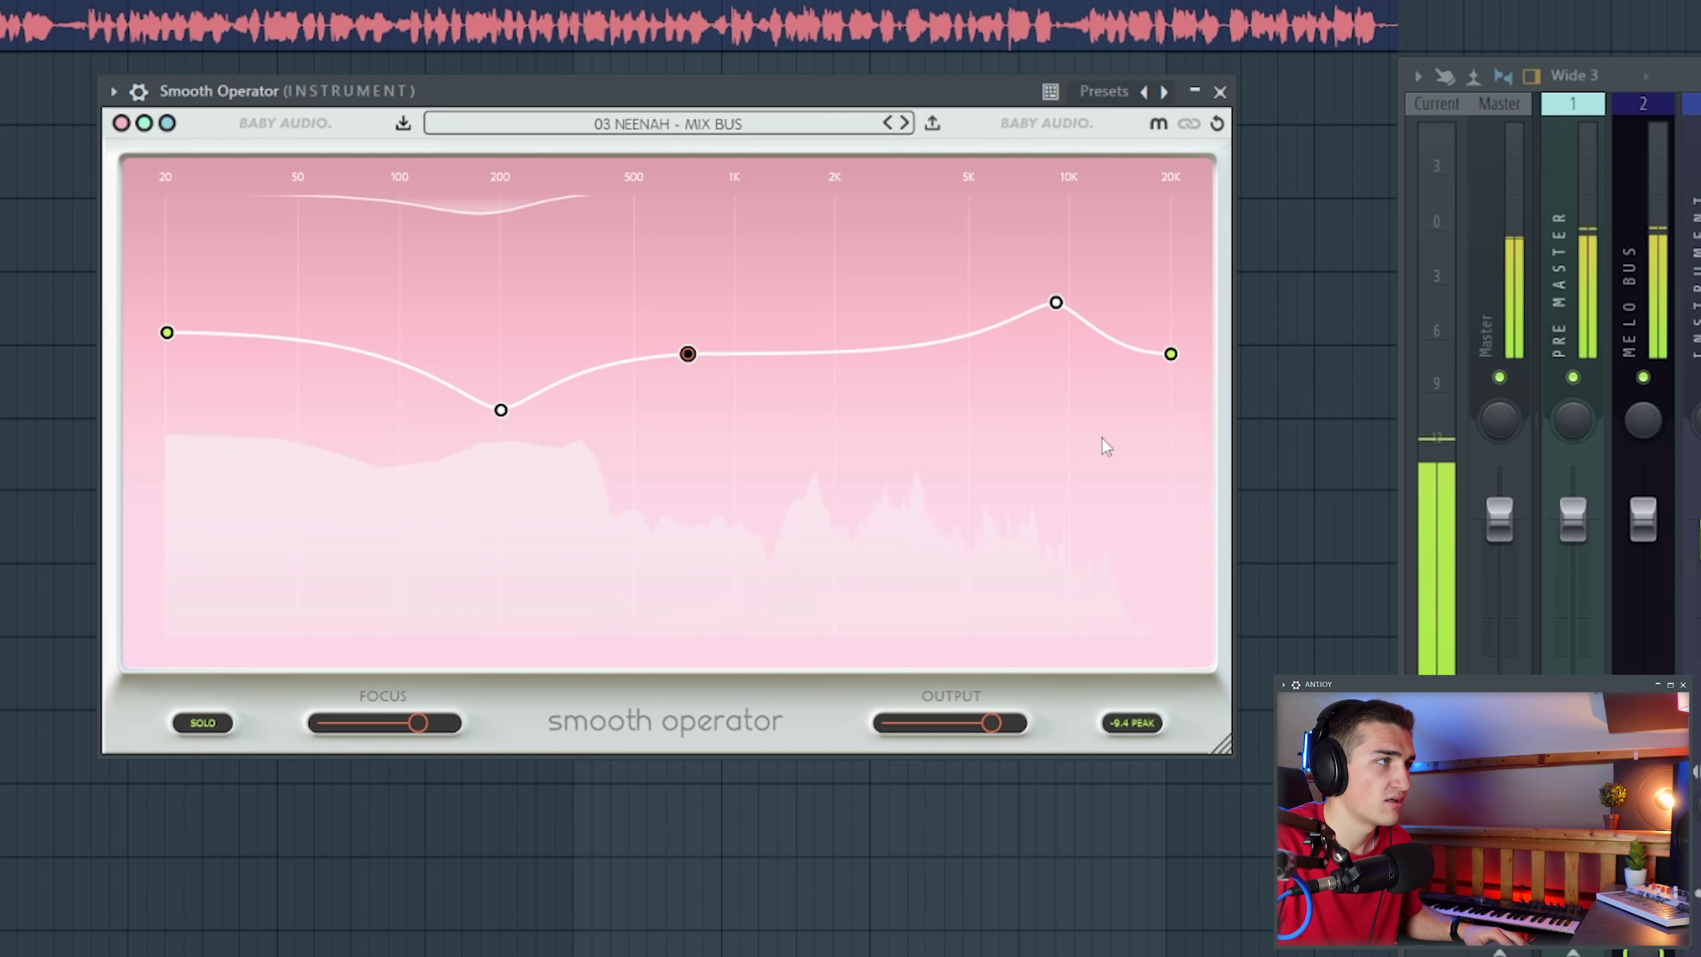
drag(1062, 315, 1059, 398)
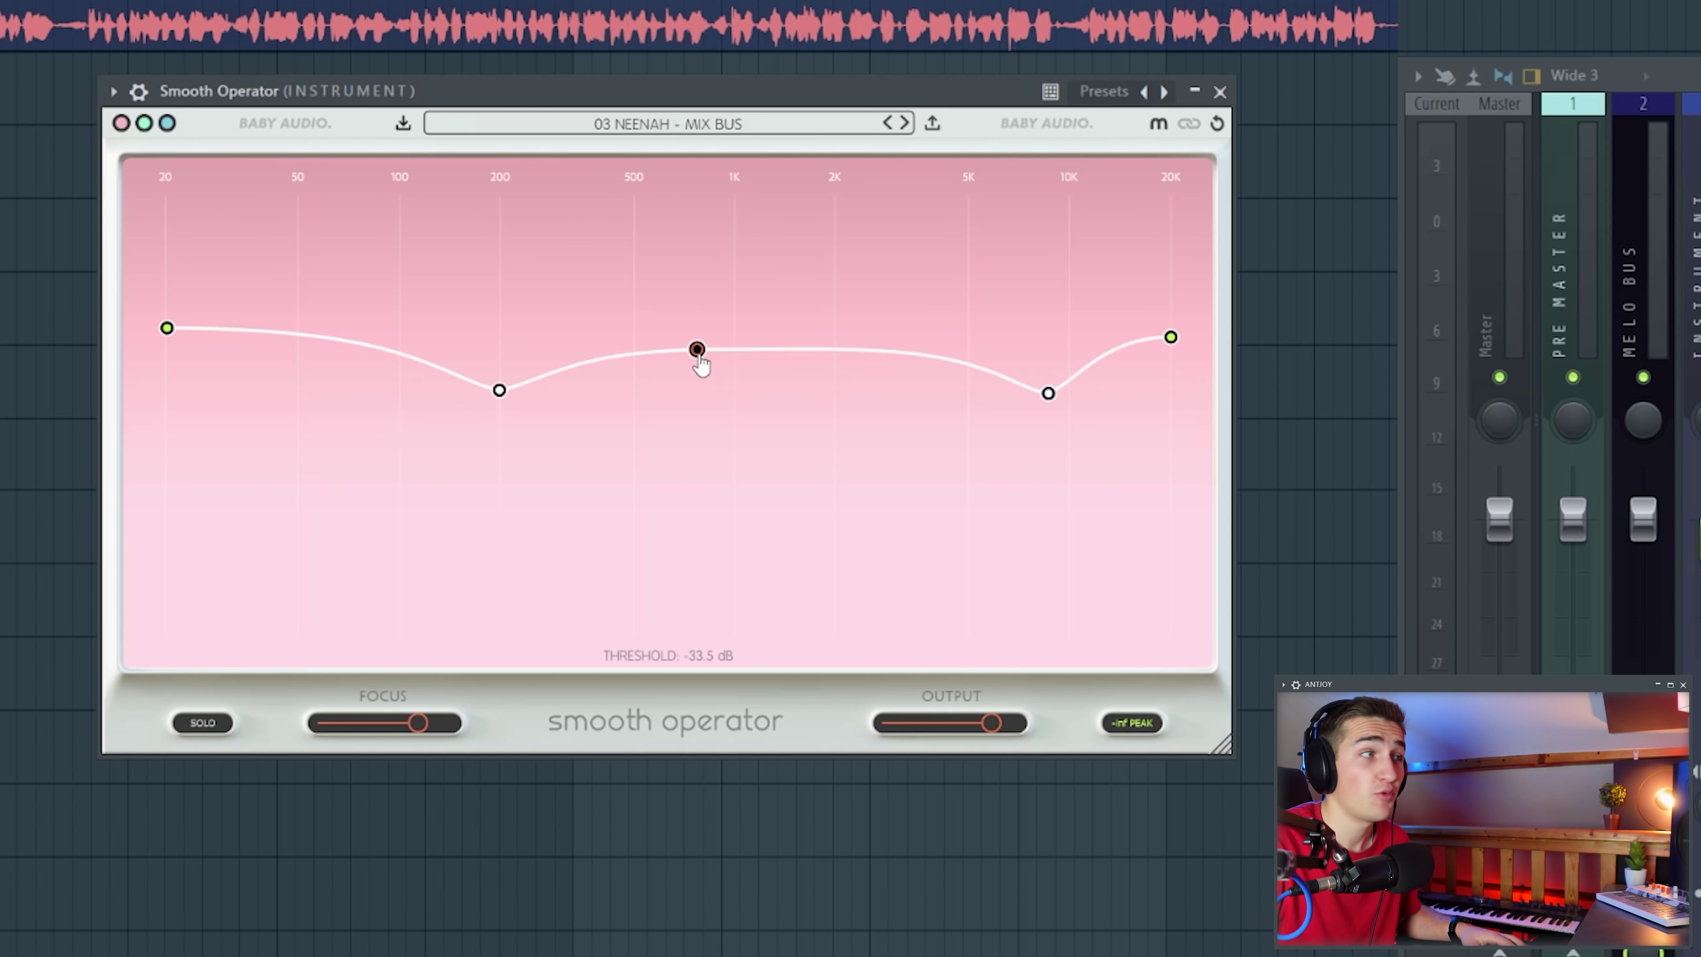
Raise the overall threshold node, audition the track with the new curve, and adjust the Focus amount
drag(698, 356, 712, 298)
key(space)
key(space)
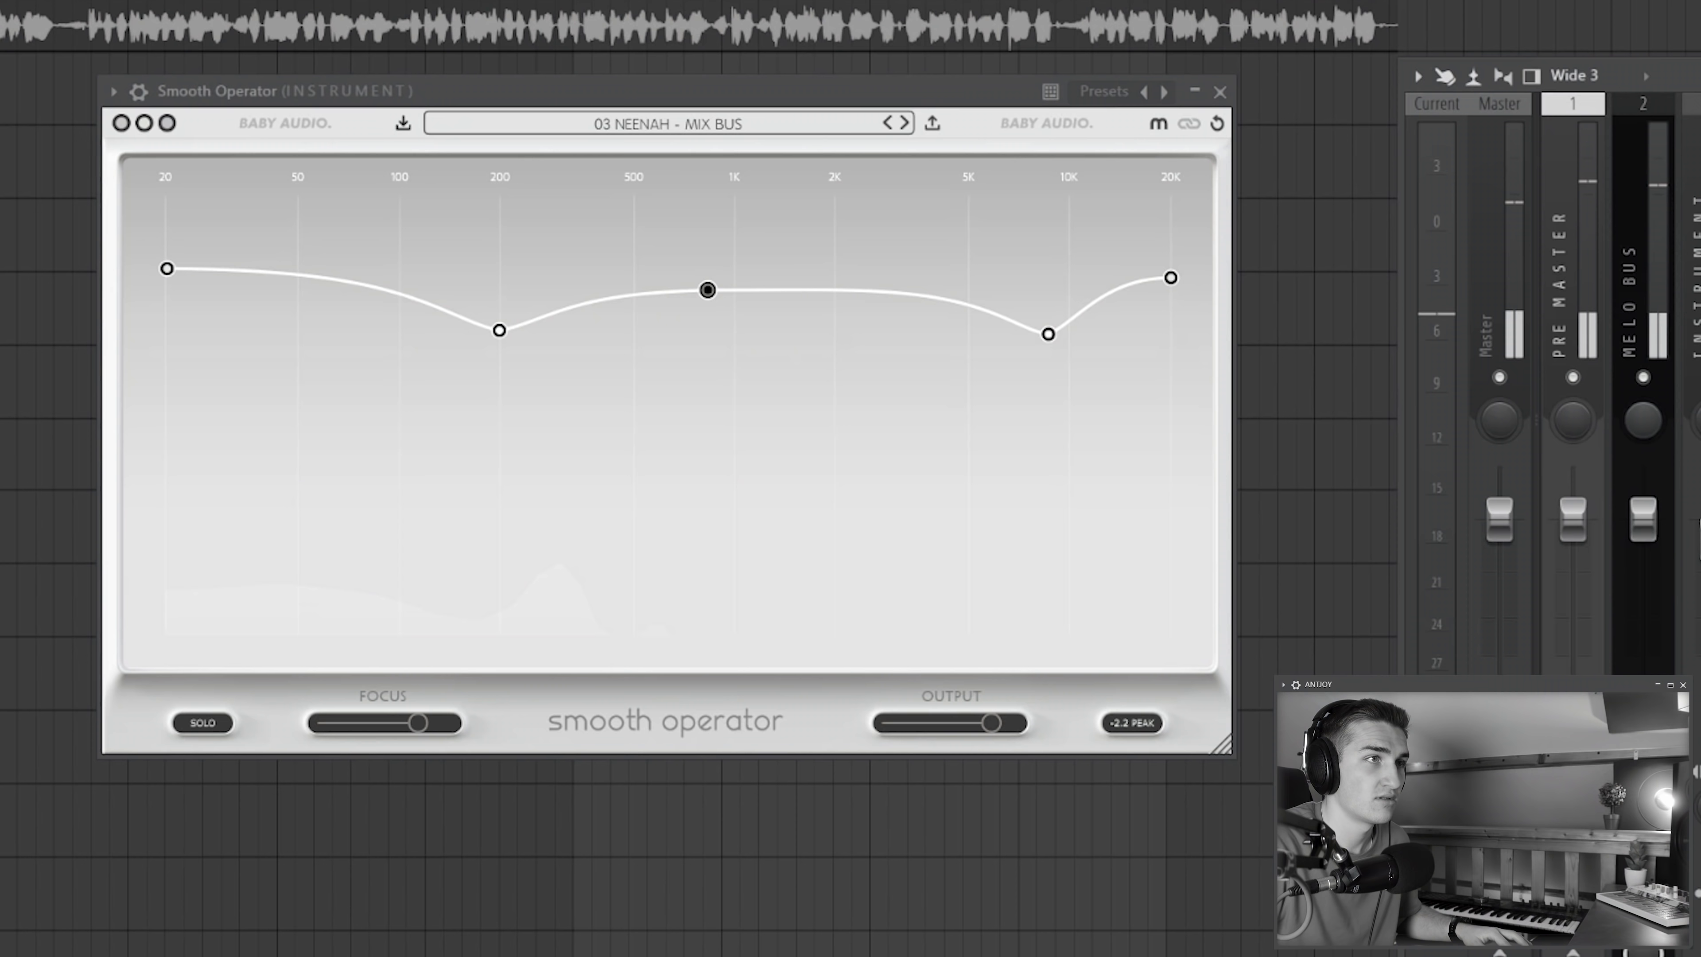
key(space)
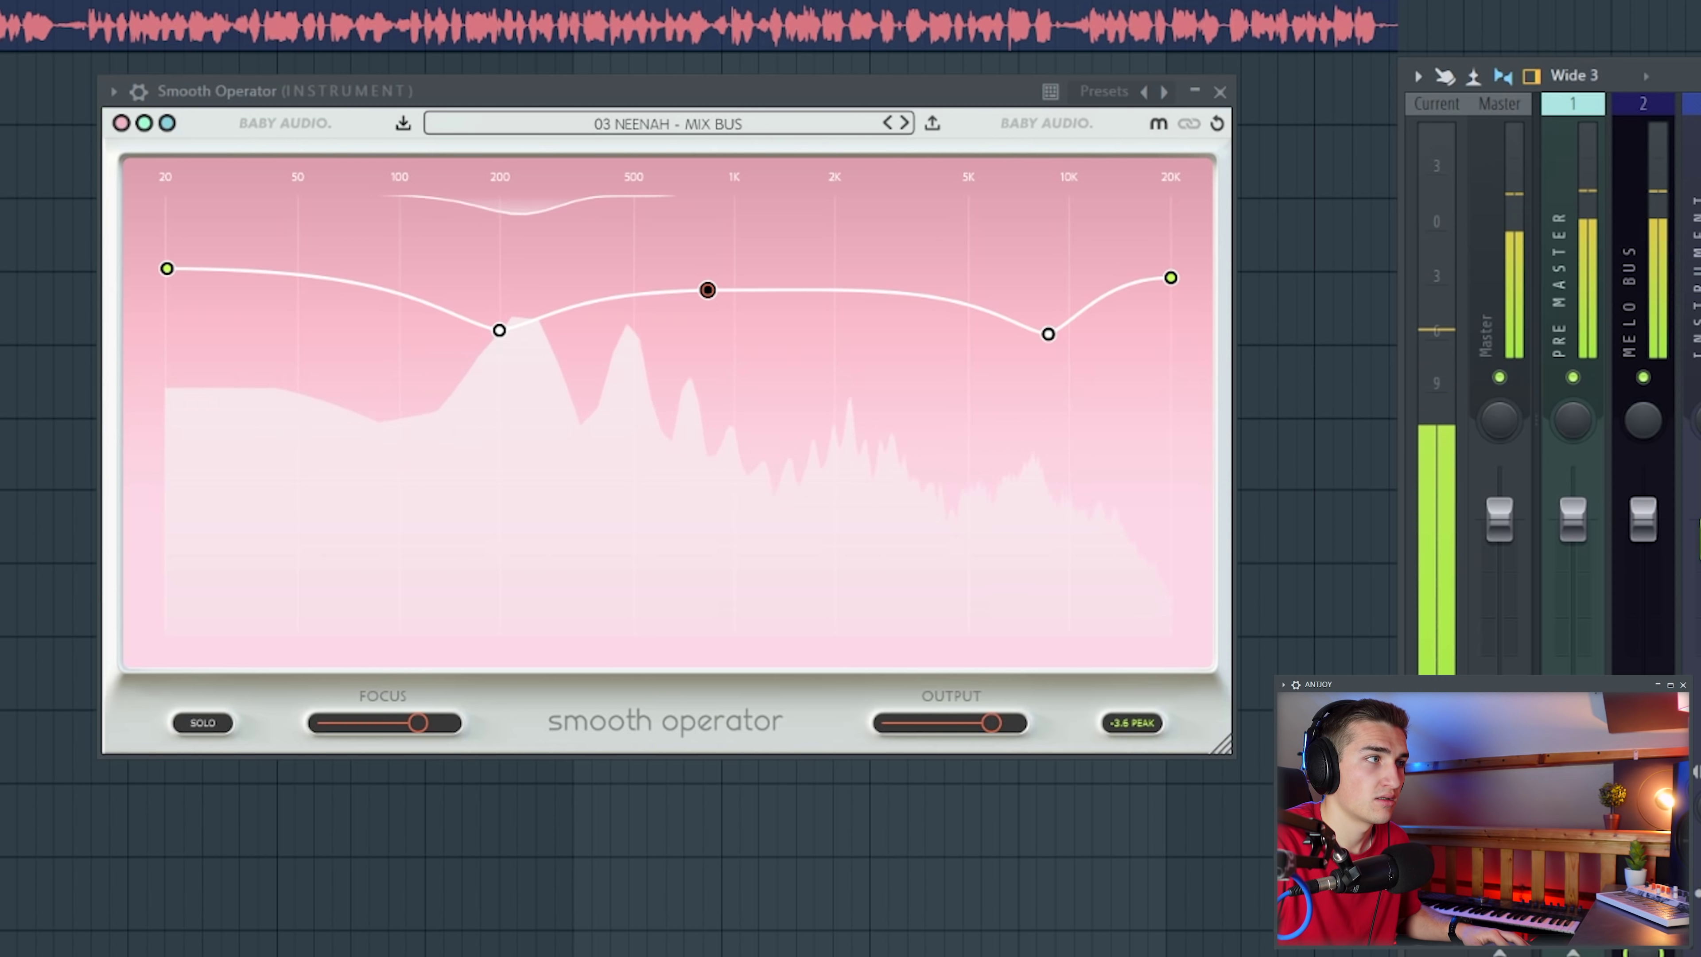
key(space)
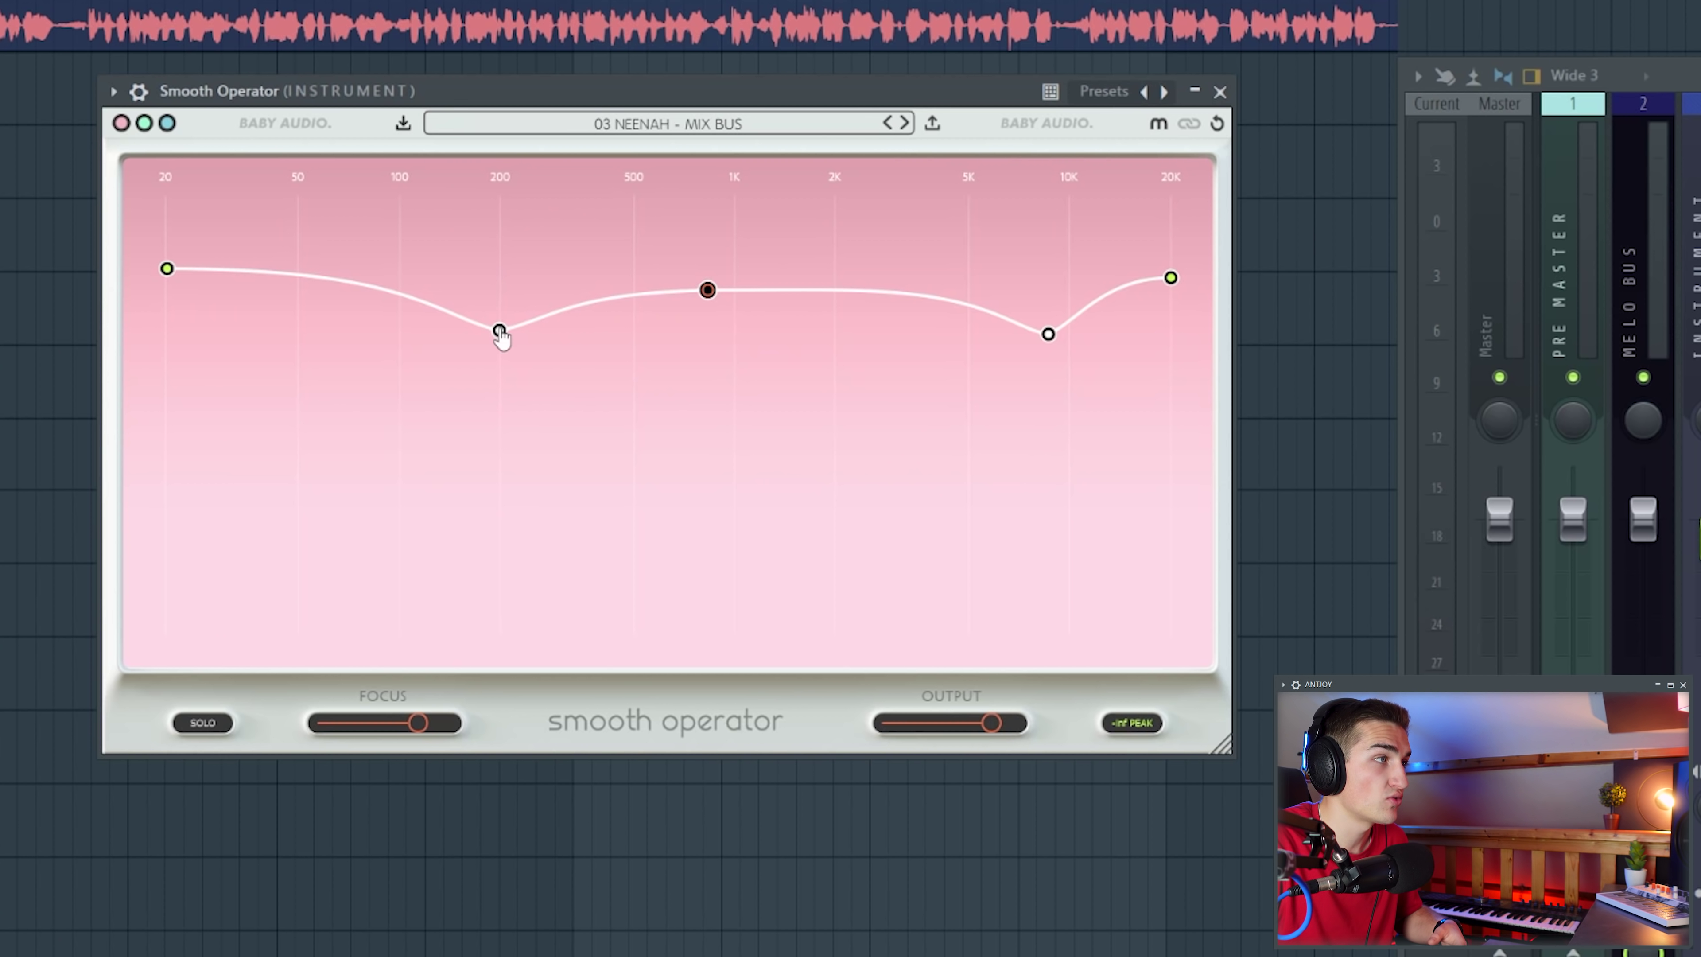
drag(442, 734, 426, 736)
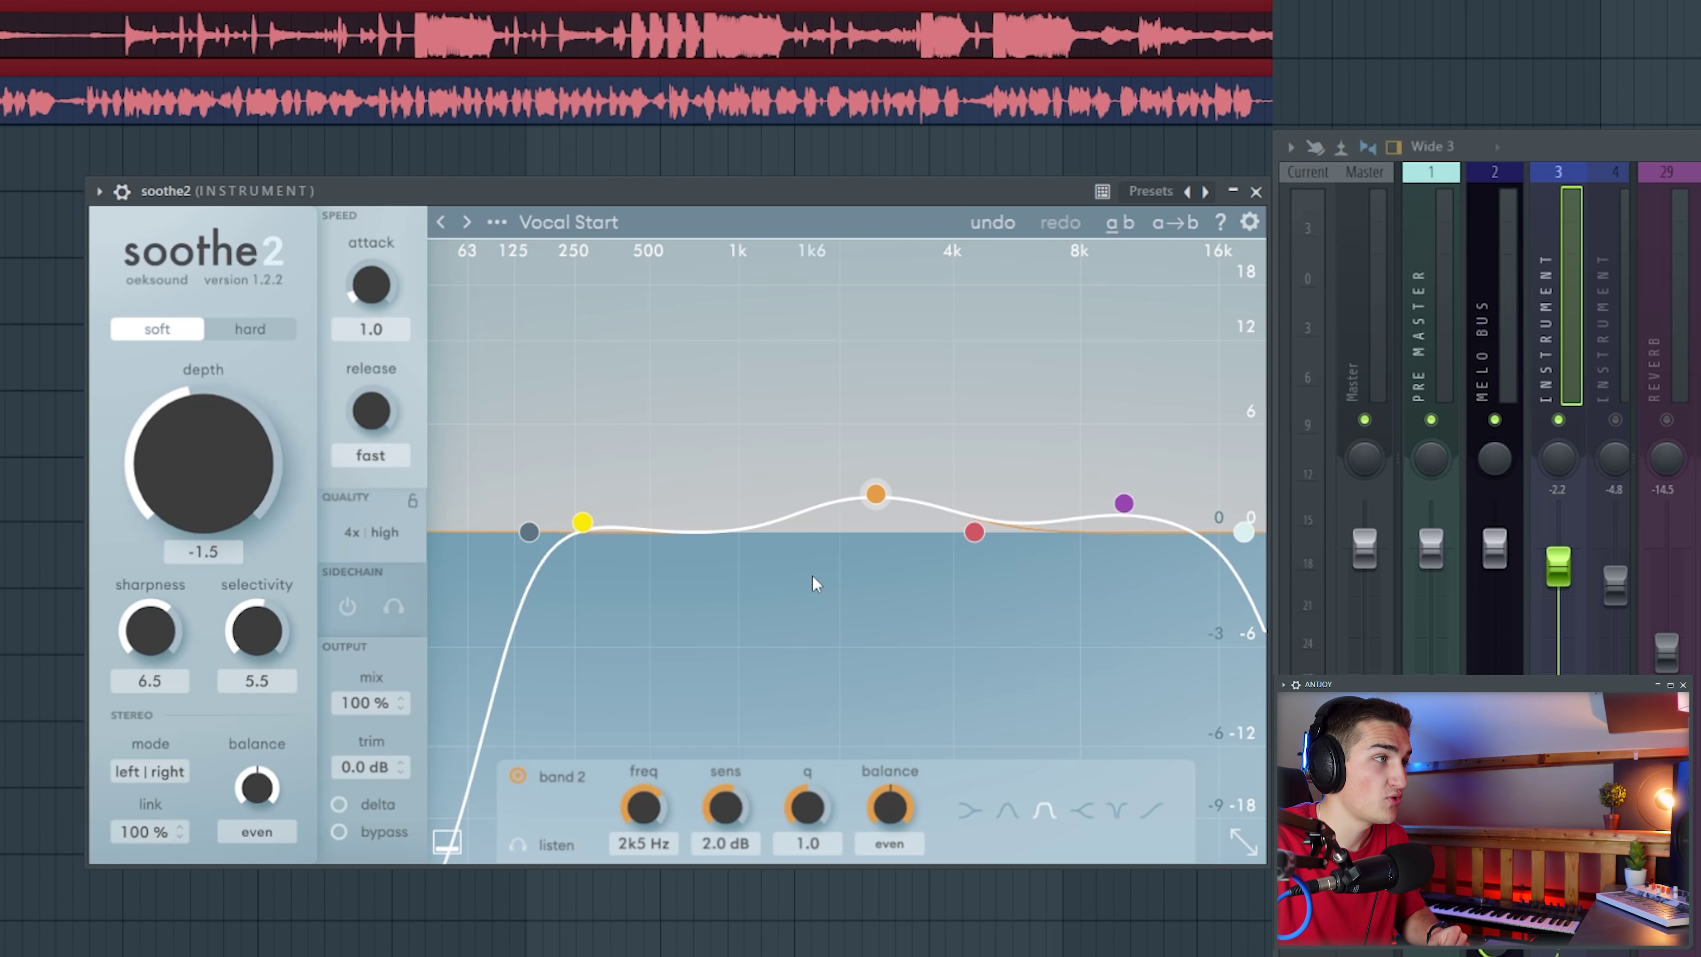
In soothe2, set band 2 to 1.9 kHz at 2.9 dB and band 3 to 5.1 kHz at -0.1 dB
drag(876, 495, 832, 483)
mouse_move(972, 531)
mouse_down()
mouse_move(1006, 524)
mouse_move(996, 534)
mouse_up()
drag(640, 806, 647, 806)
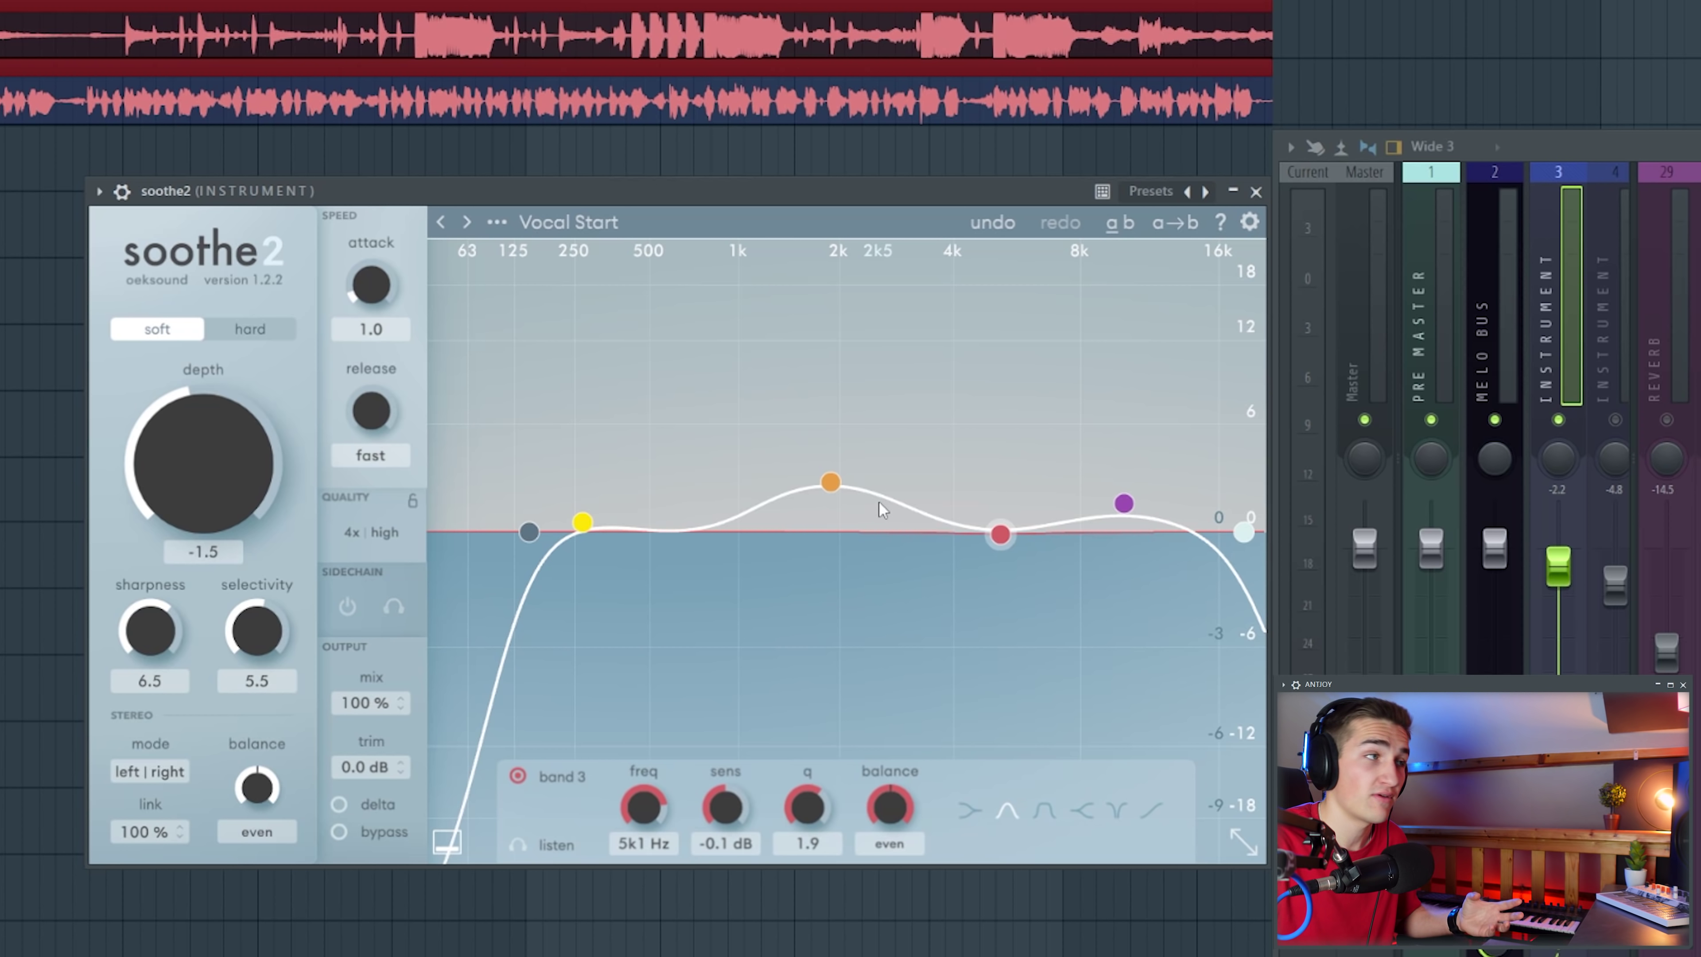
click(821, 493)
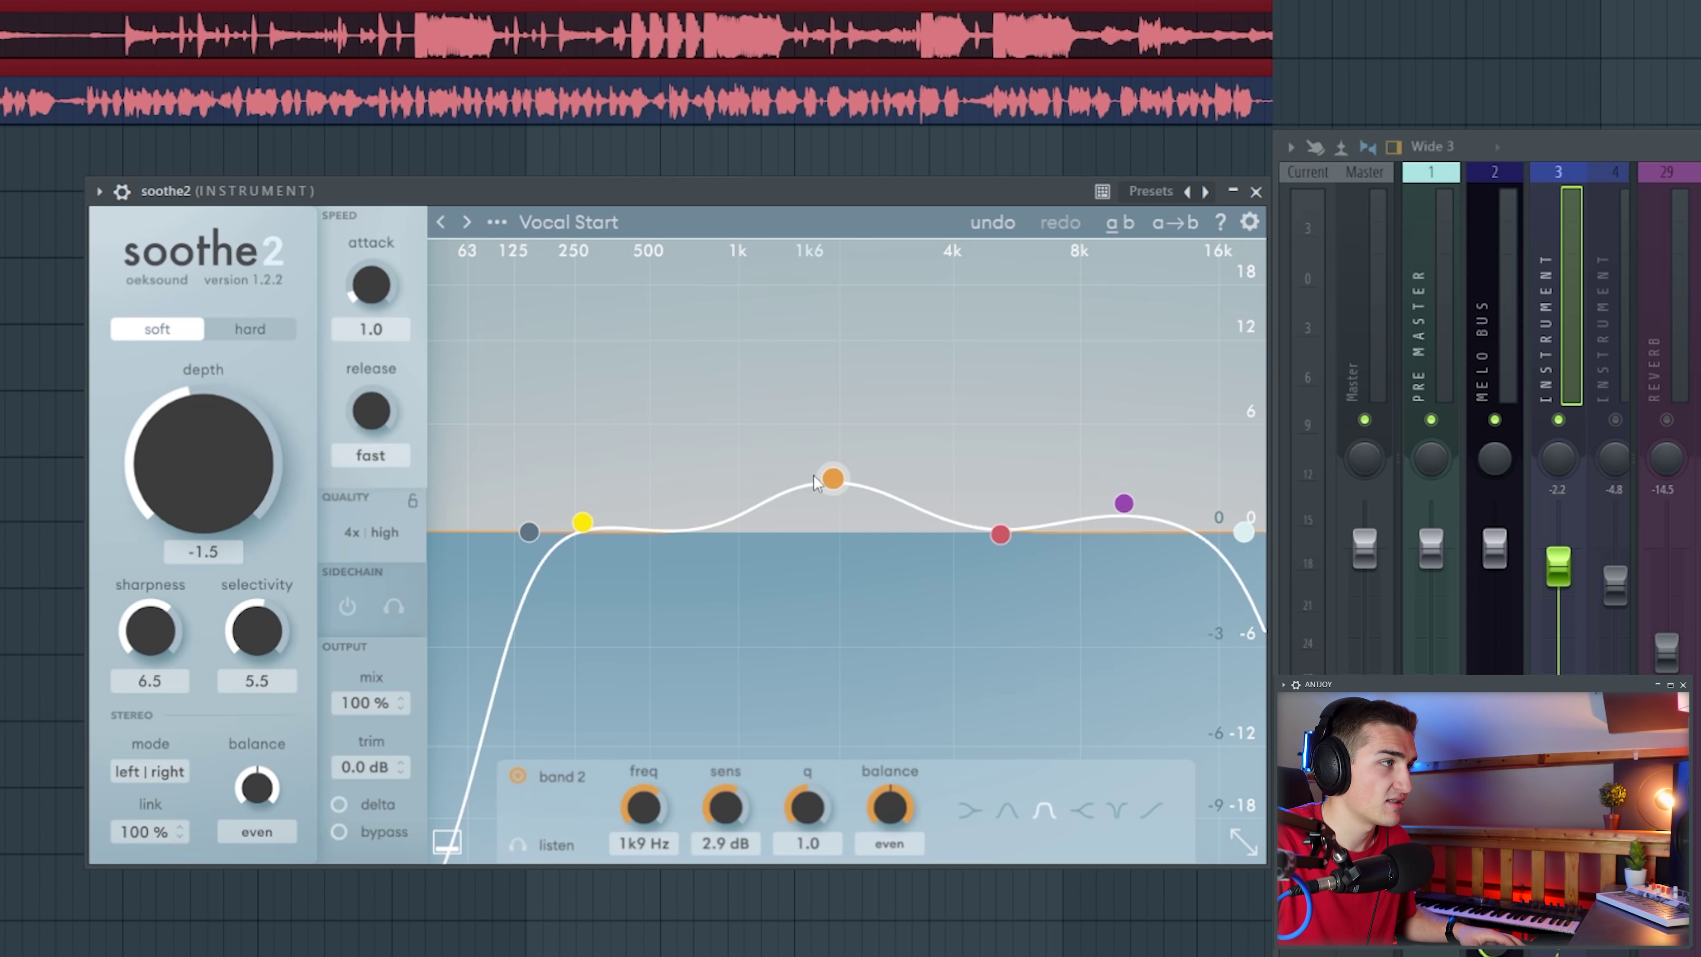
Shift soothe2's low cut to 116 Hz while auditioning the track
key(space)
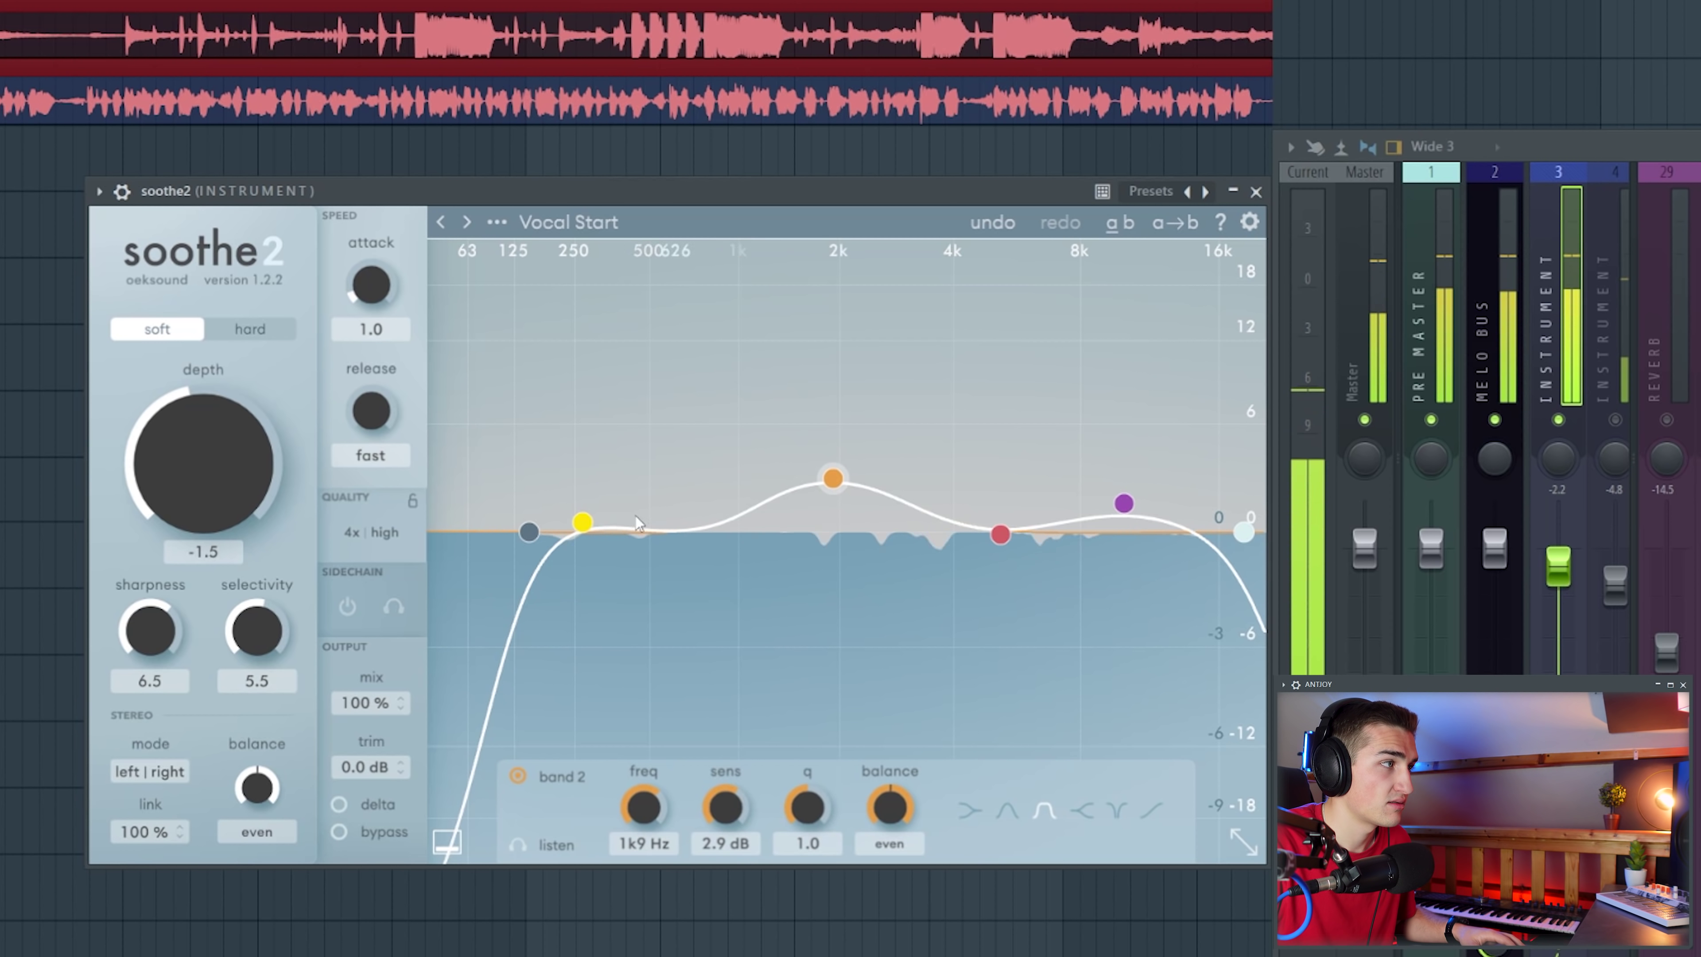
drag(529, 536, 509, 533)
key(space)
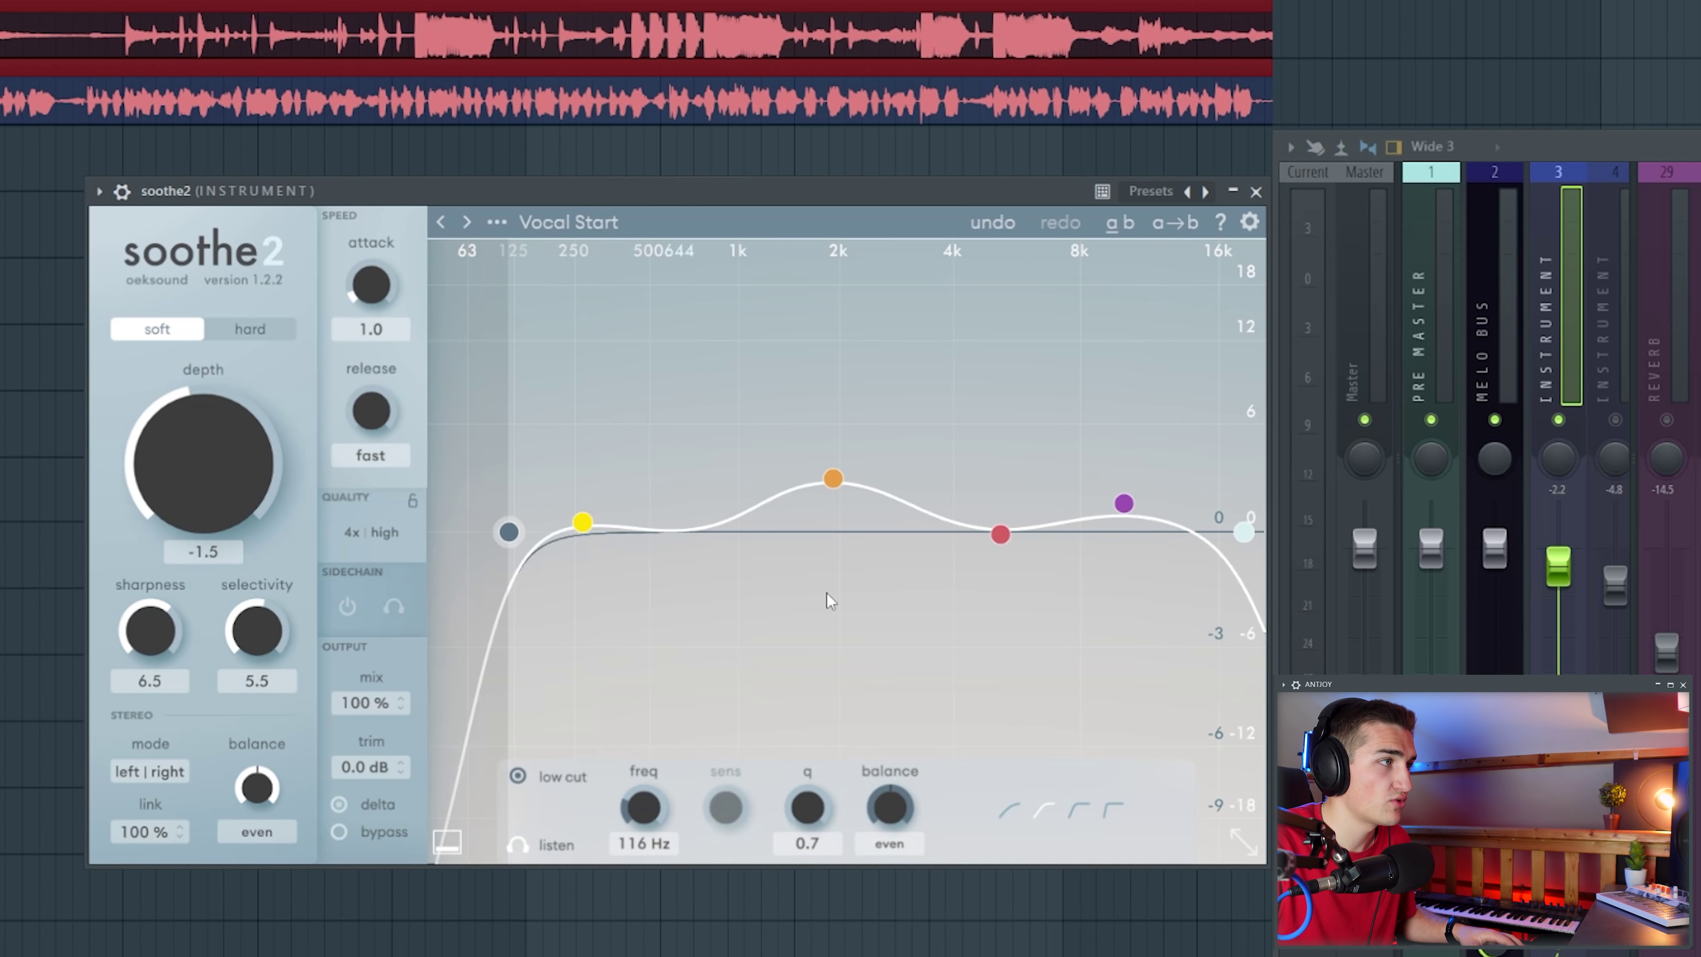
Reposition band 2 at about 2 kHz with a smaller boost while listening to the delta signal
click(830, 481)
key(space)
drag(832, 480, 849, 537)
drag(877, 484, 843, 494)
Set band 1 to 375 Hz at 4.4 dB while listening to its delta signal, and end the solo listening
mouse_move(584, 523)
mouse_down()
mouse_move(636, 502)
mouse_move(606, 516)
mouse_up()
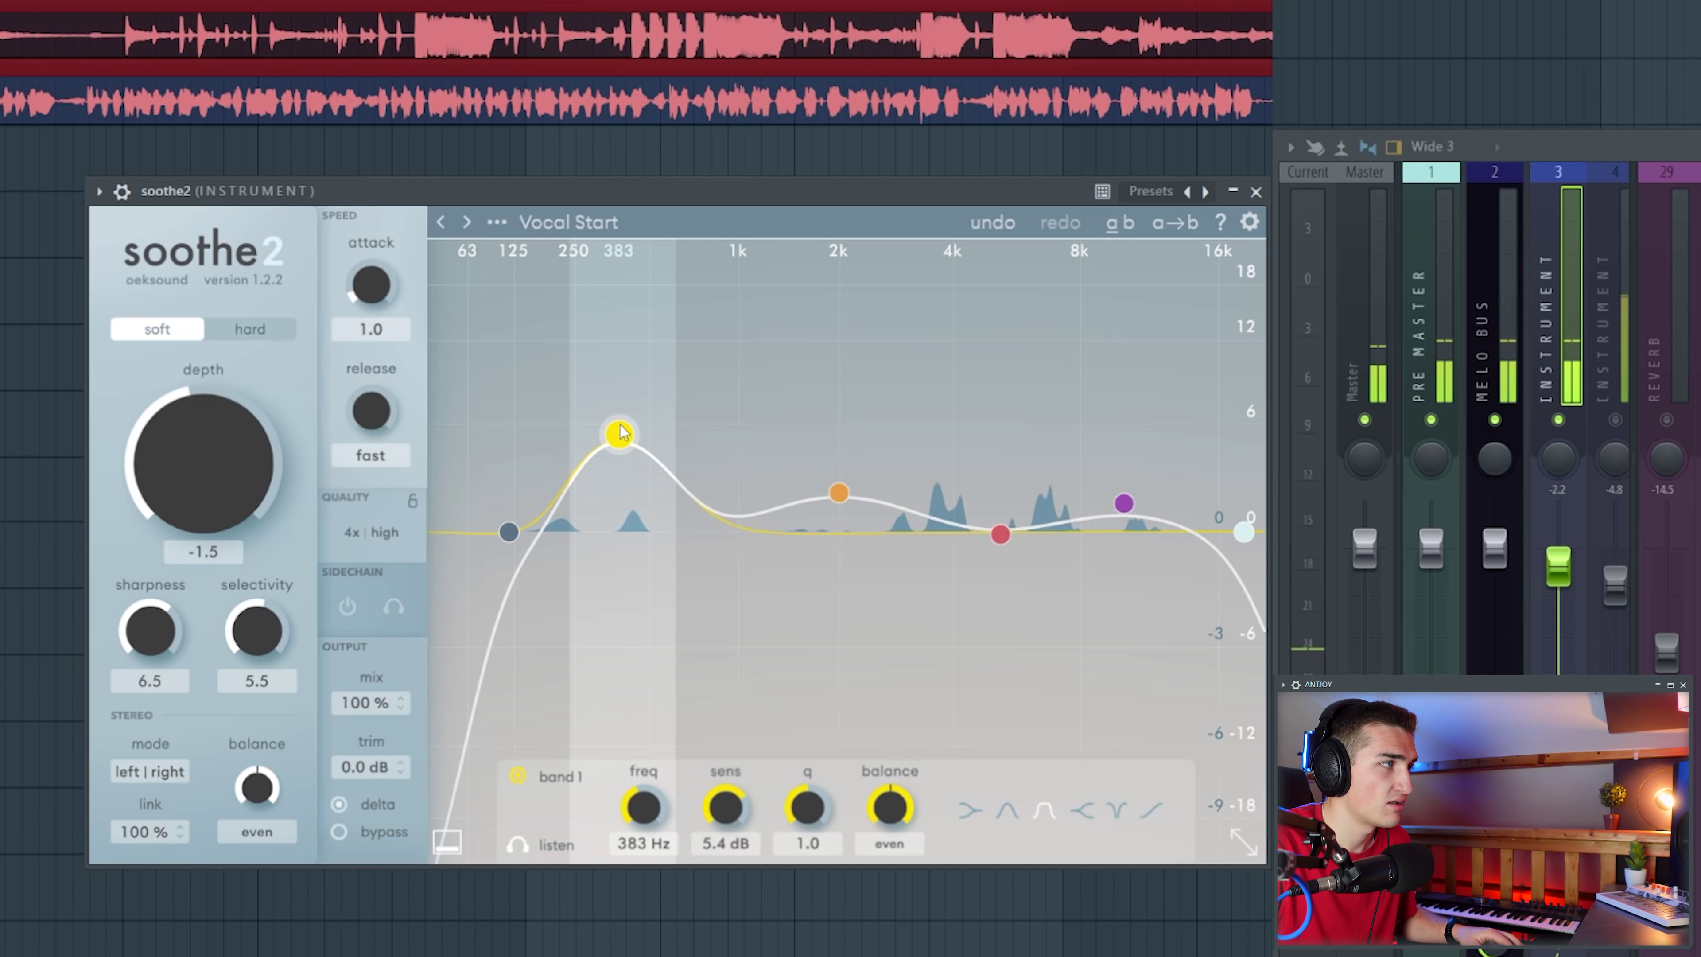
drag(622, 402, 616, 450)
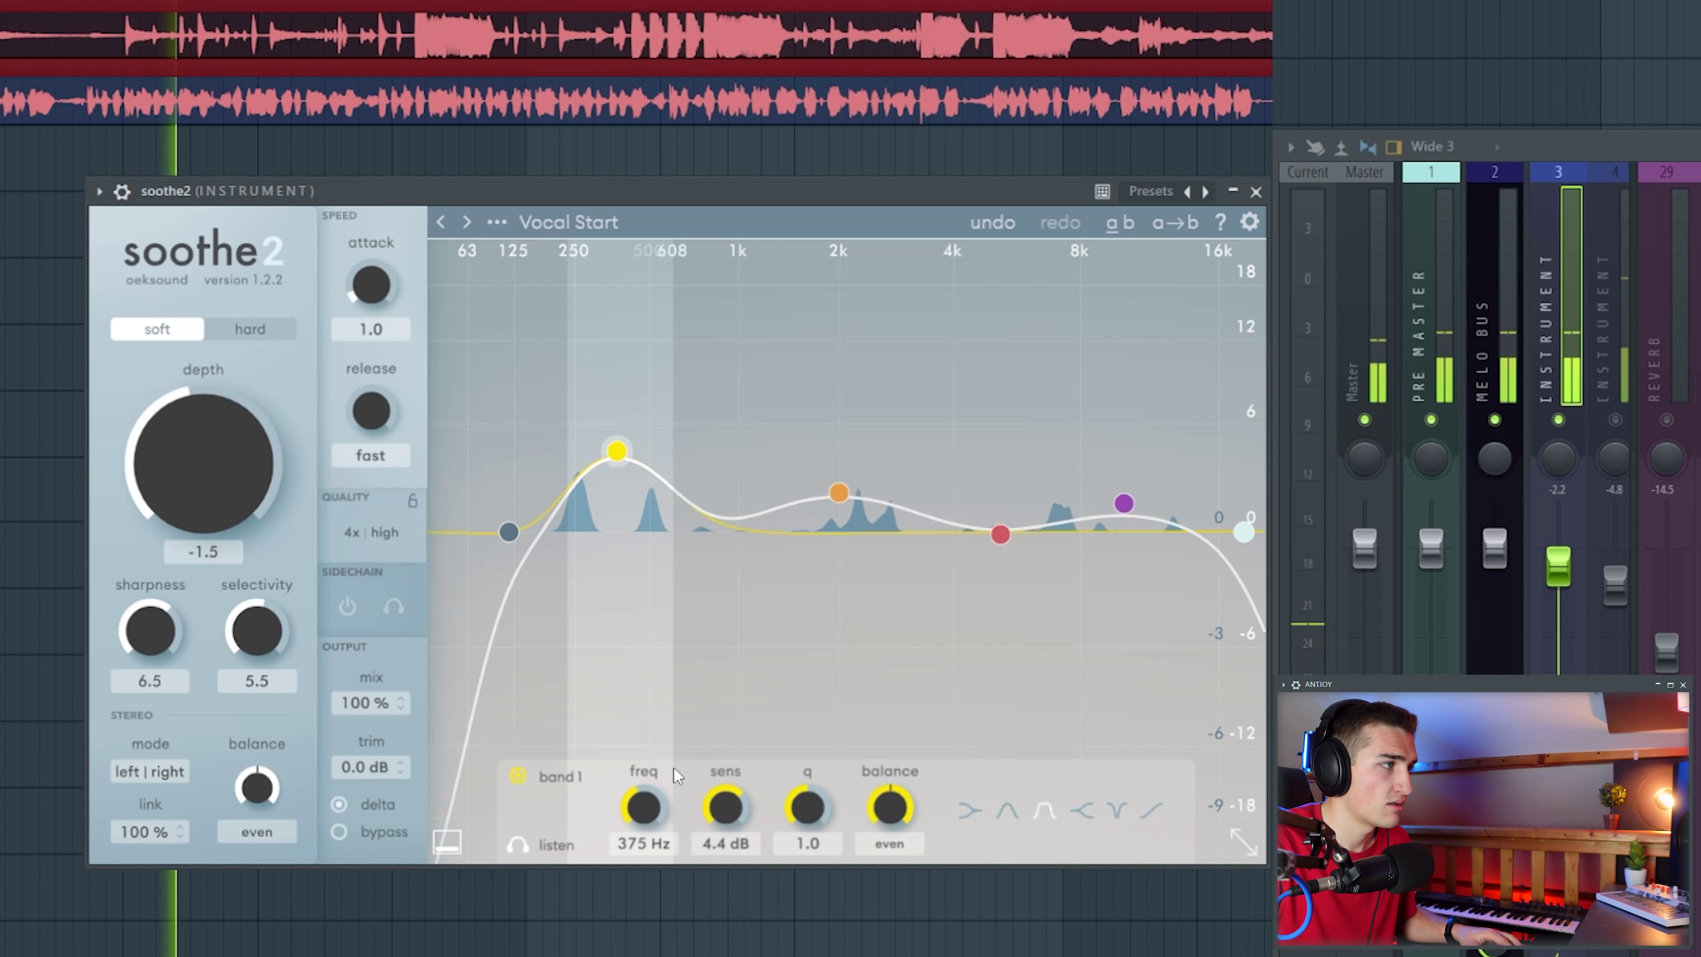
click(521, 844)
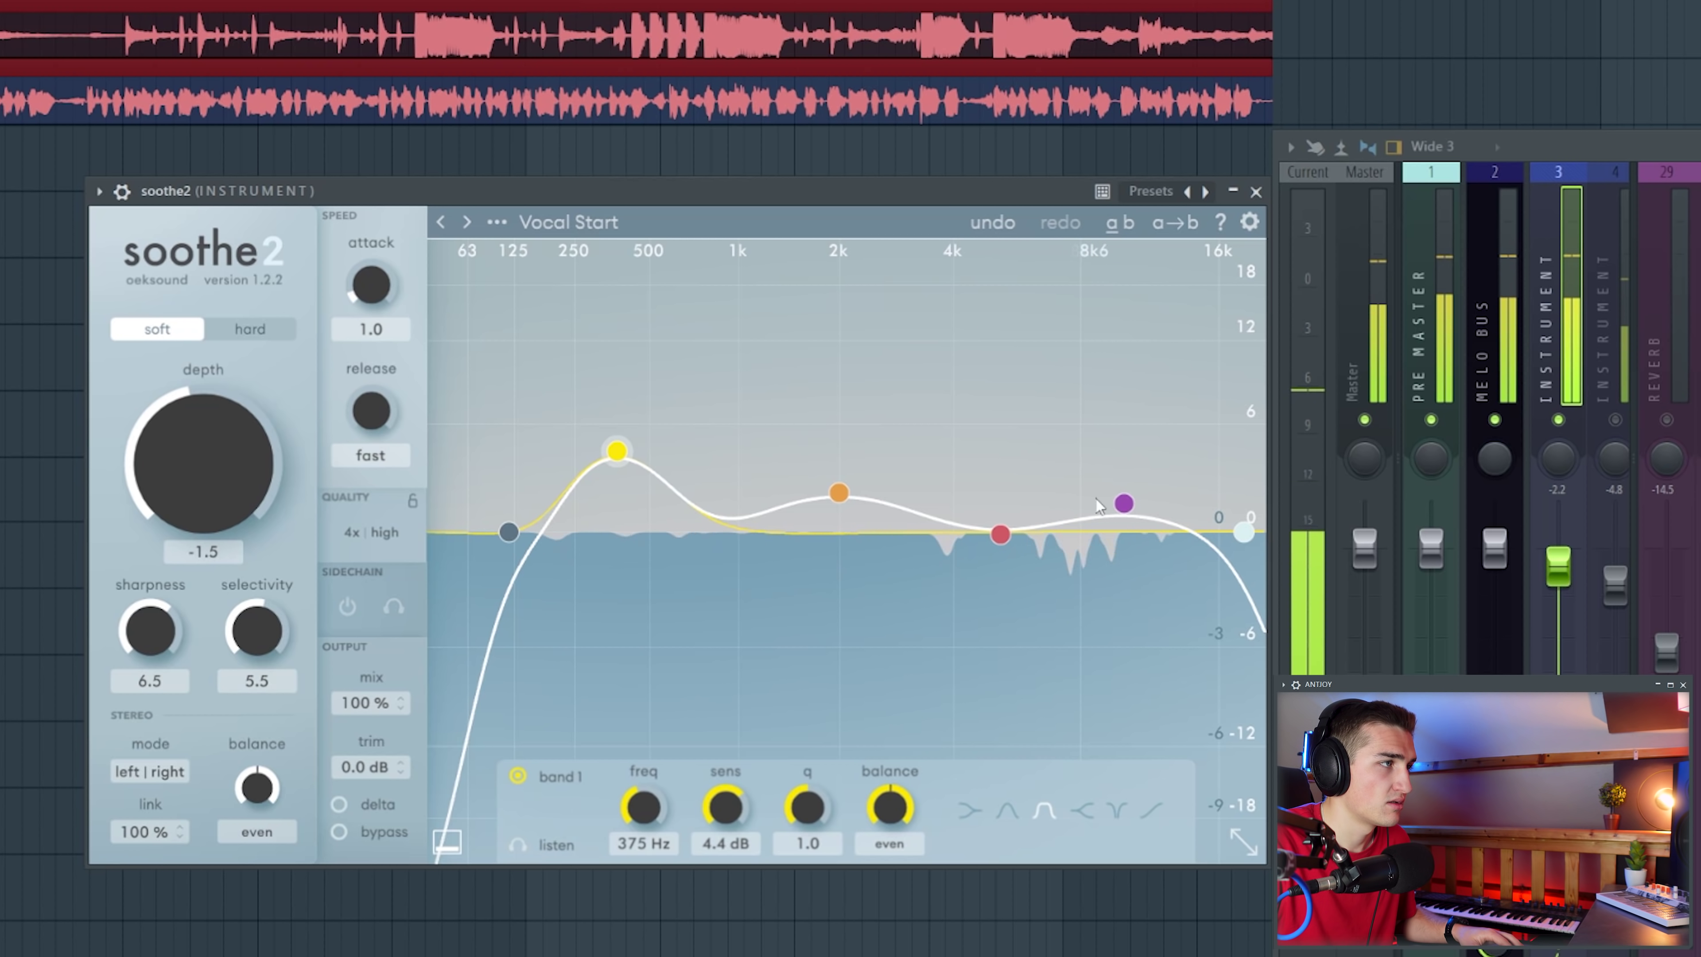
Shift band 4 higher in frequency and set band 3 to 6.8 kHz at 3.1 dB while monitoring the delta signal
drag(1123, 503, 1166, 400)
click(527, 848)
drag(1107, 429, 1054, 480)
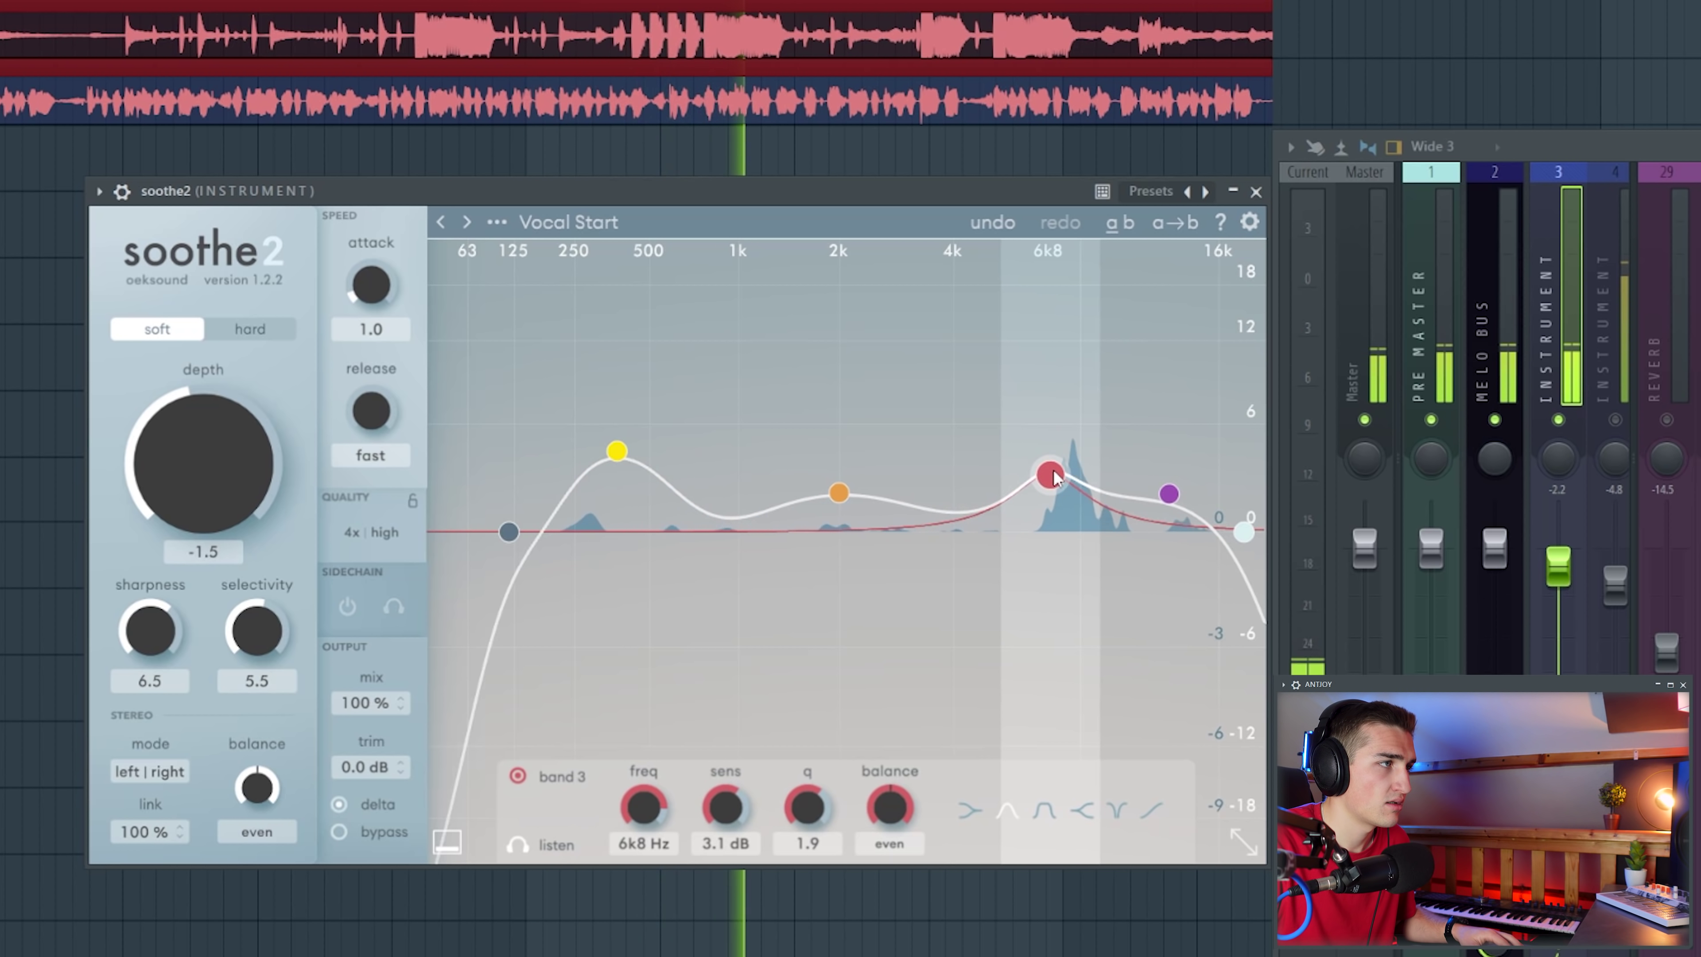
key(space)
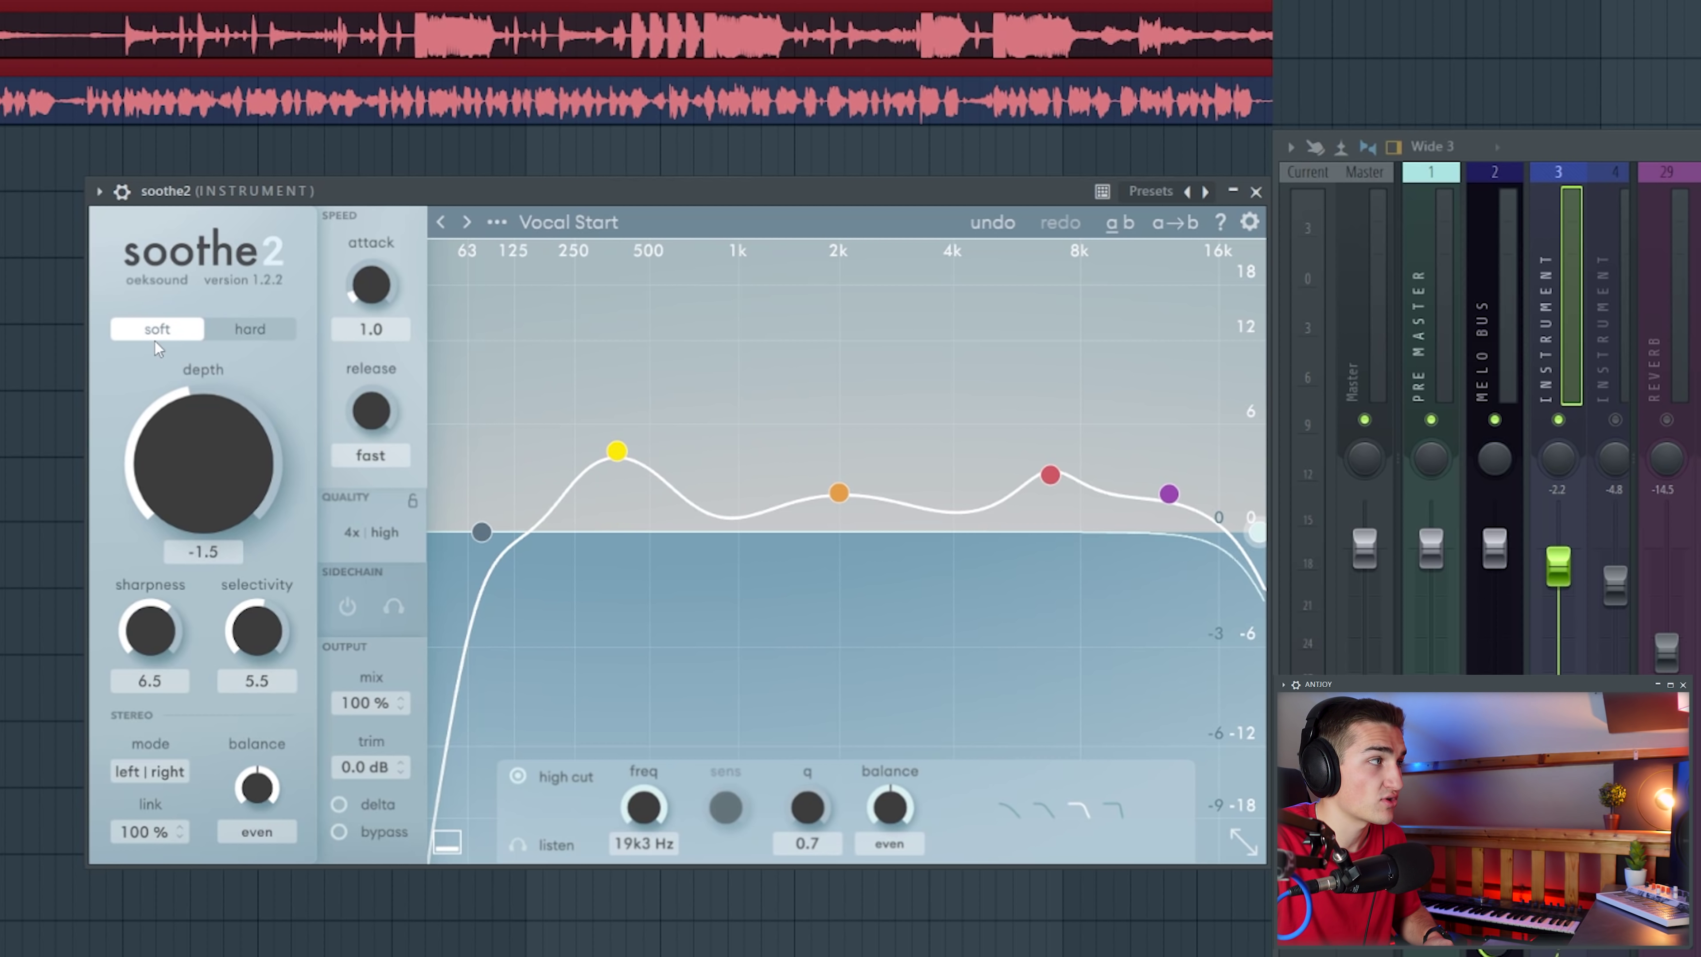
Try soothe2's hard processing mode on the track
click(255, 330)
key(space)
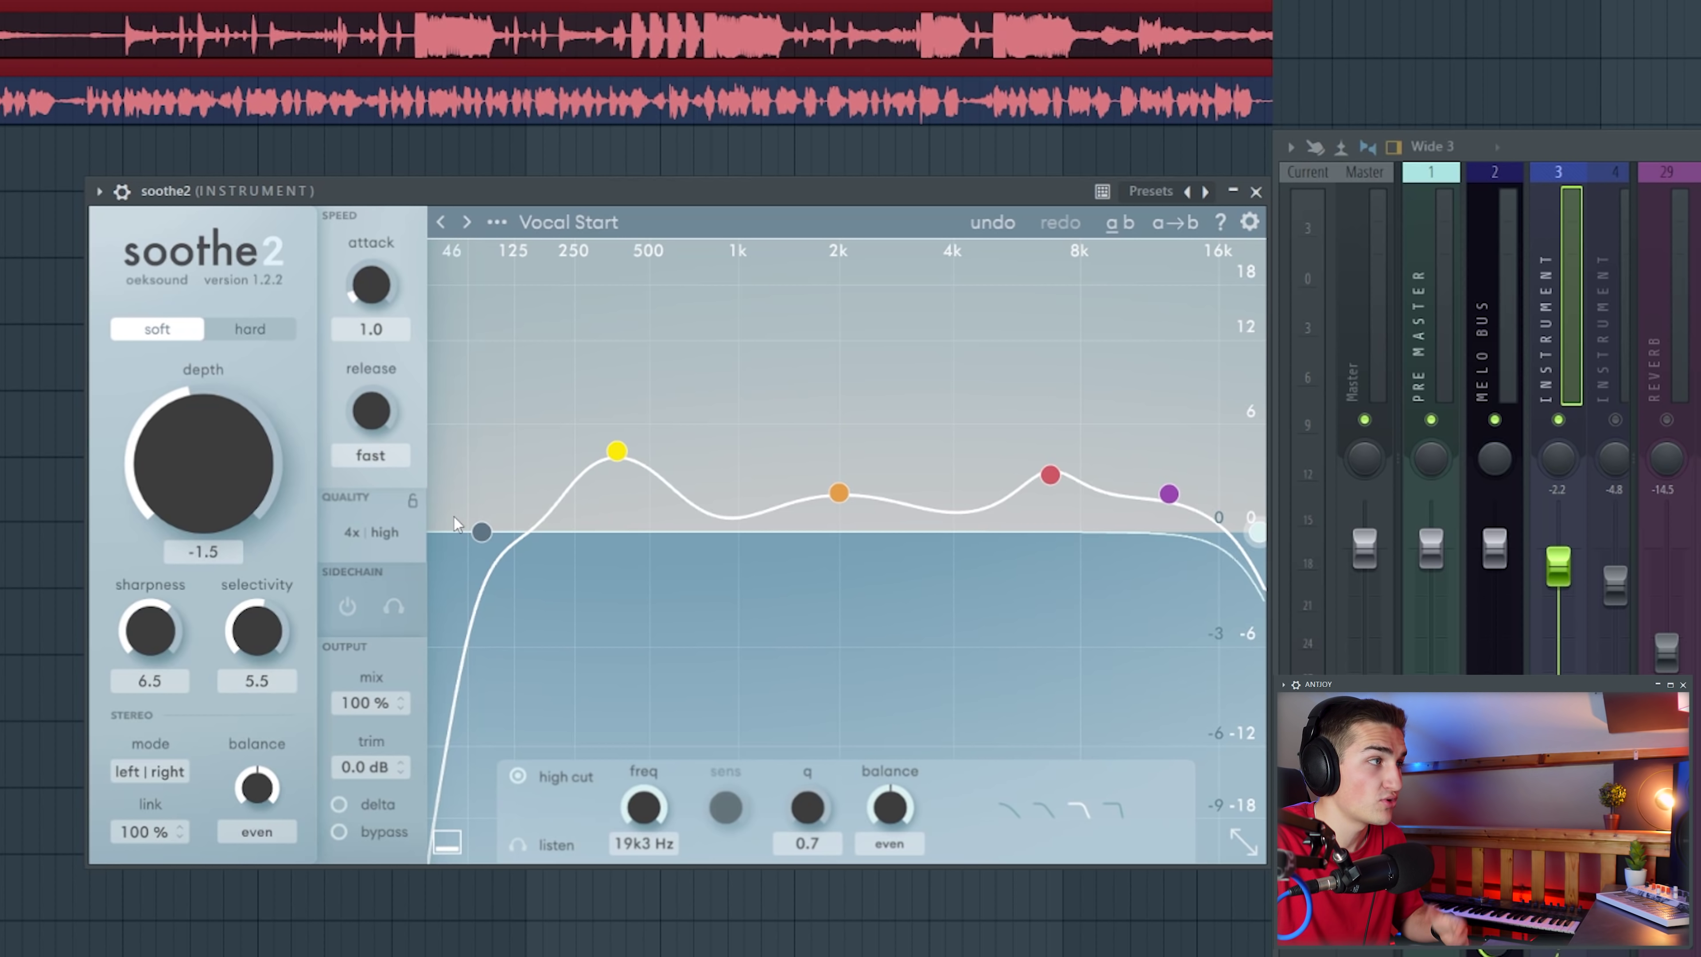
Open soothe2's preset browser and look through the preset categories
click(583, 230)
scroll(497, 640, up, 1)
scroll(499, 663, down, 1)
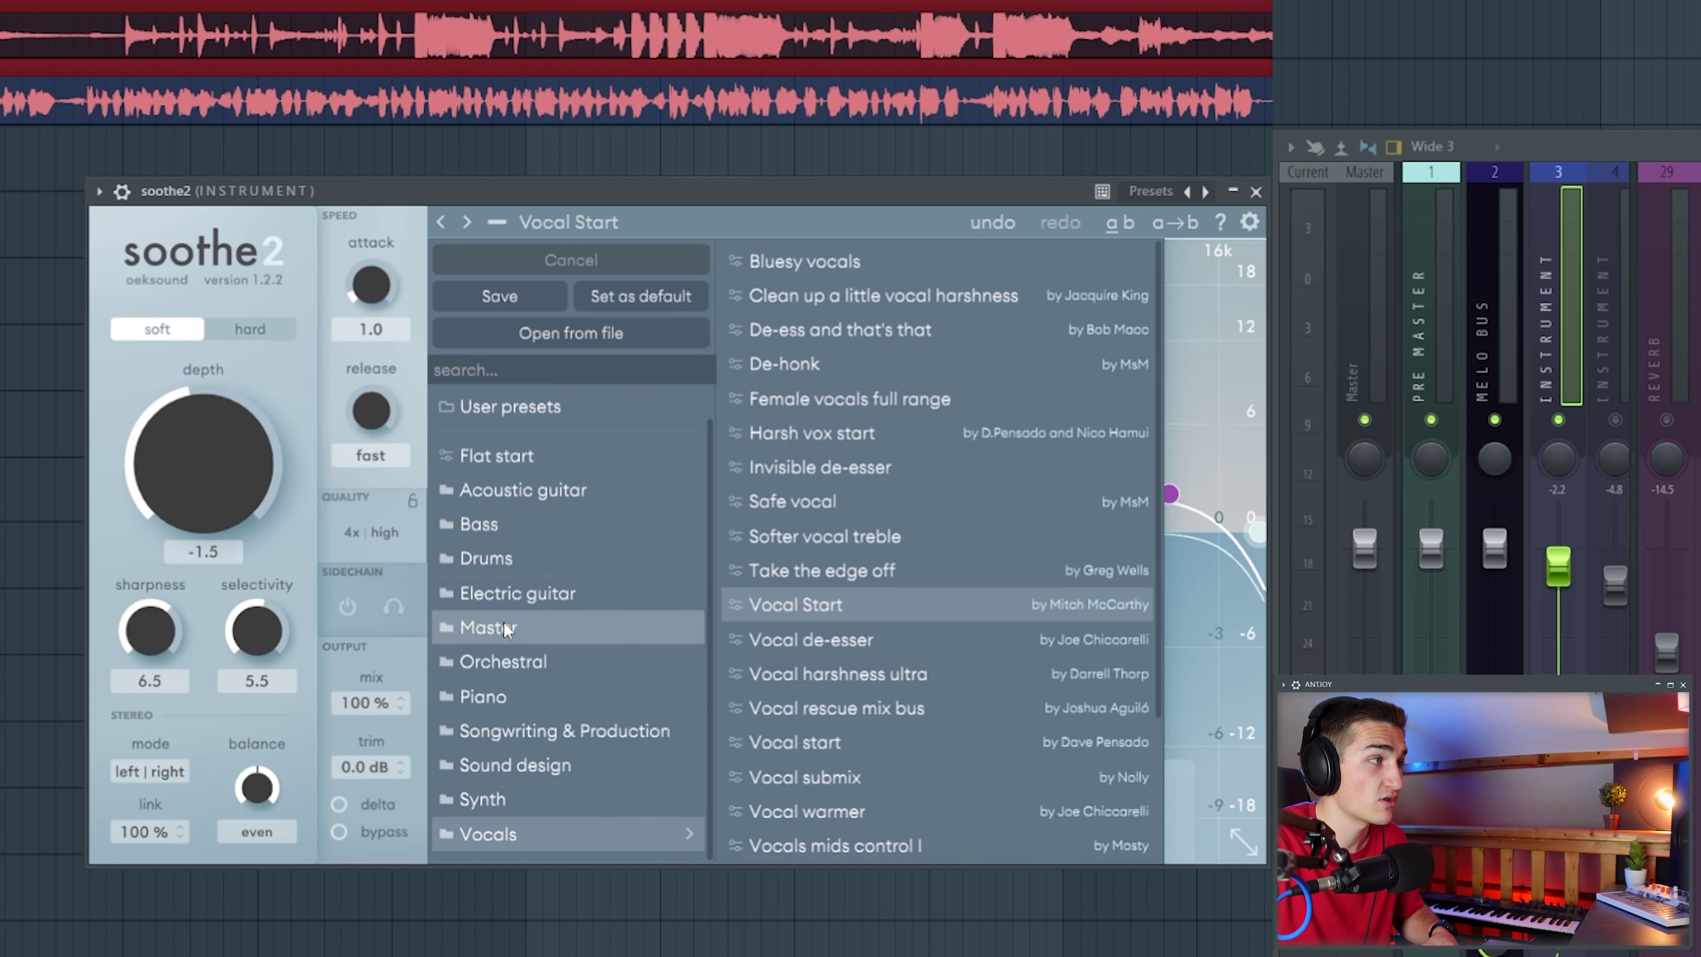
Load the Kick reso preset from the Drums category and shift its peak band slightly higher in frequency
mouse_move(513, 561)
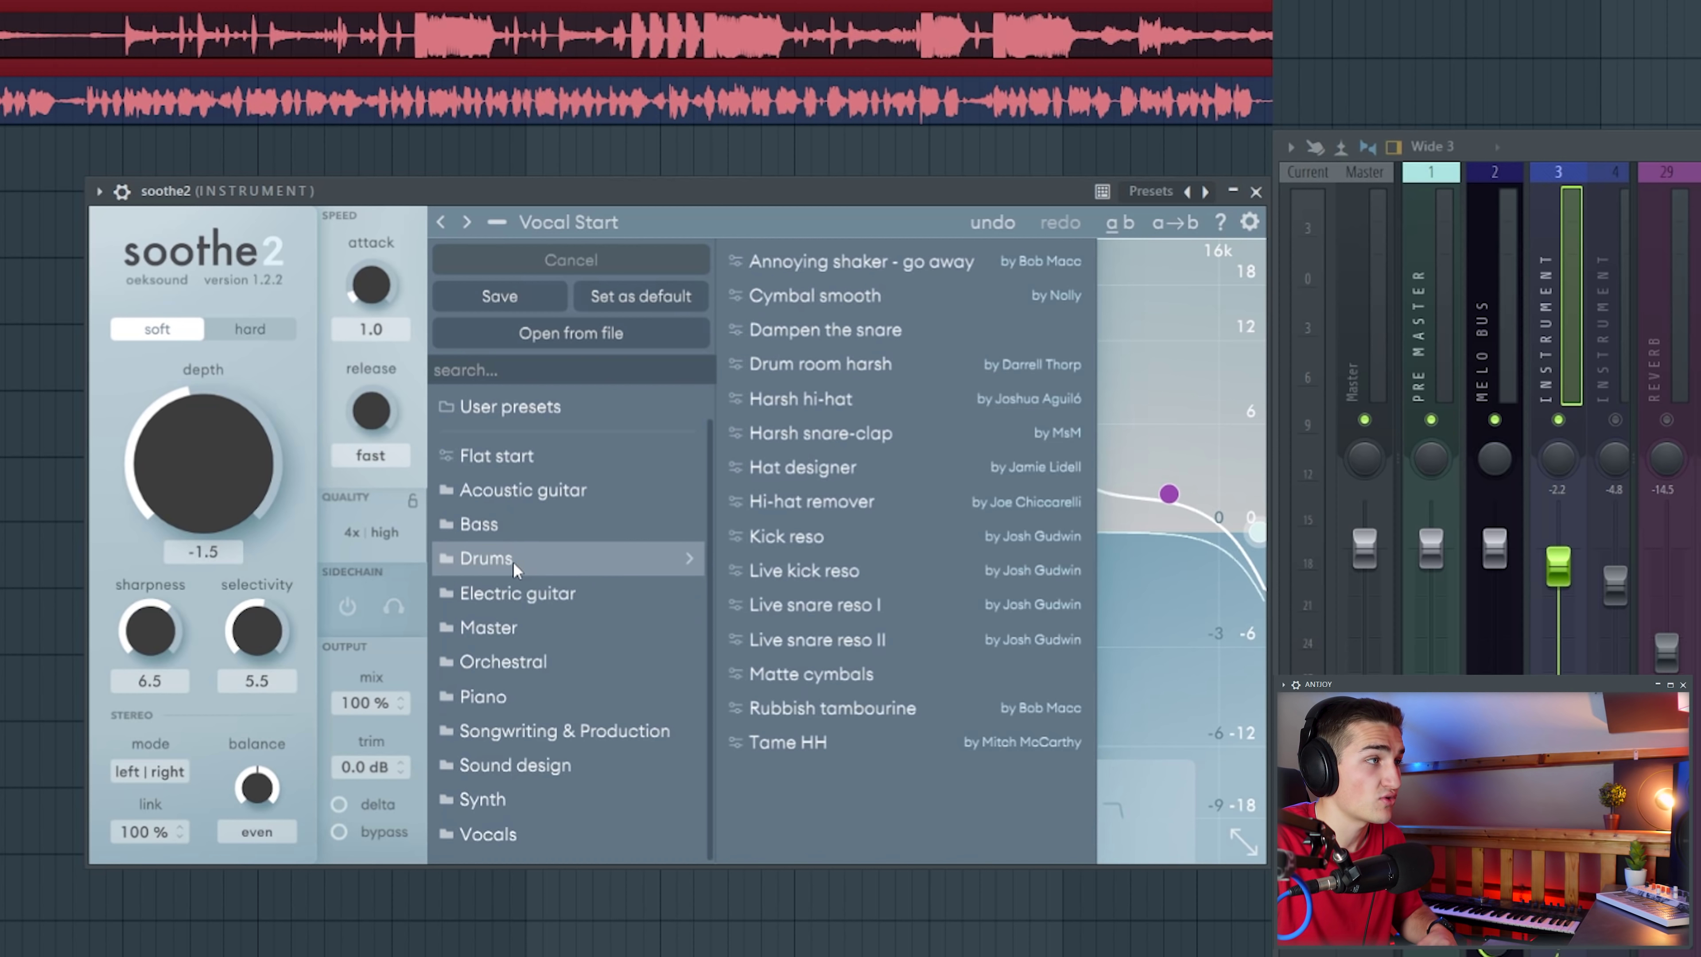
click(824, 539)
click(1157, 384)
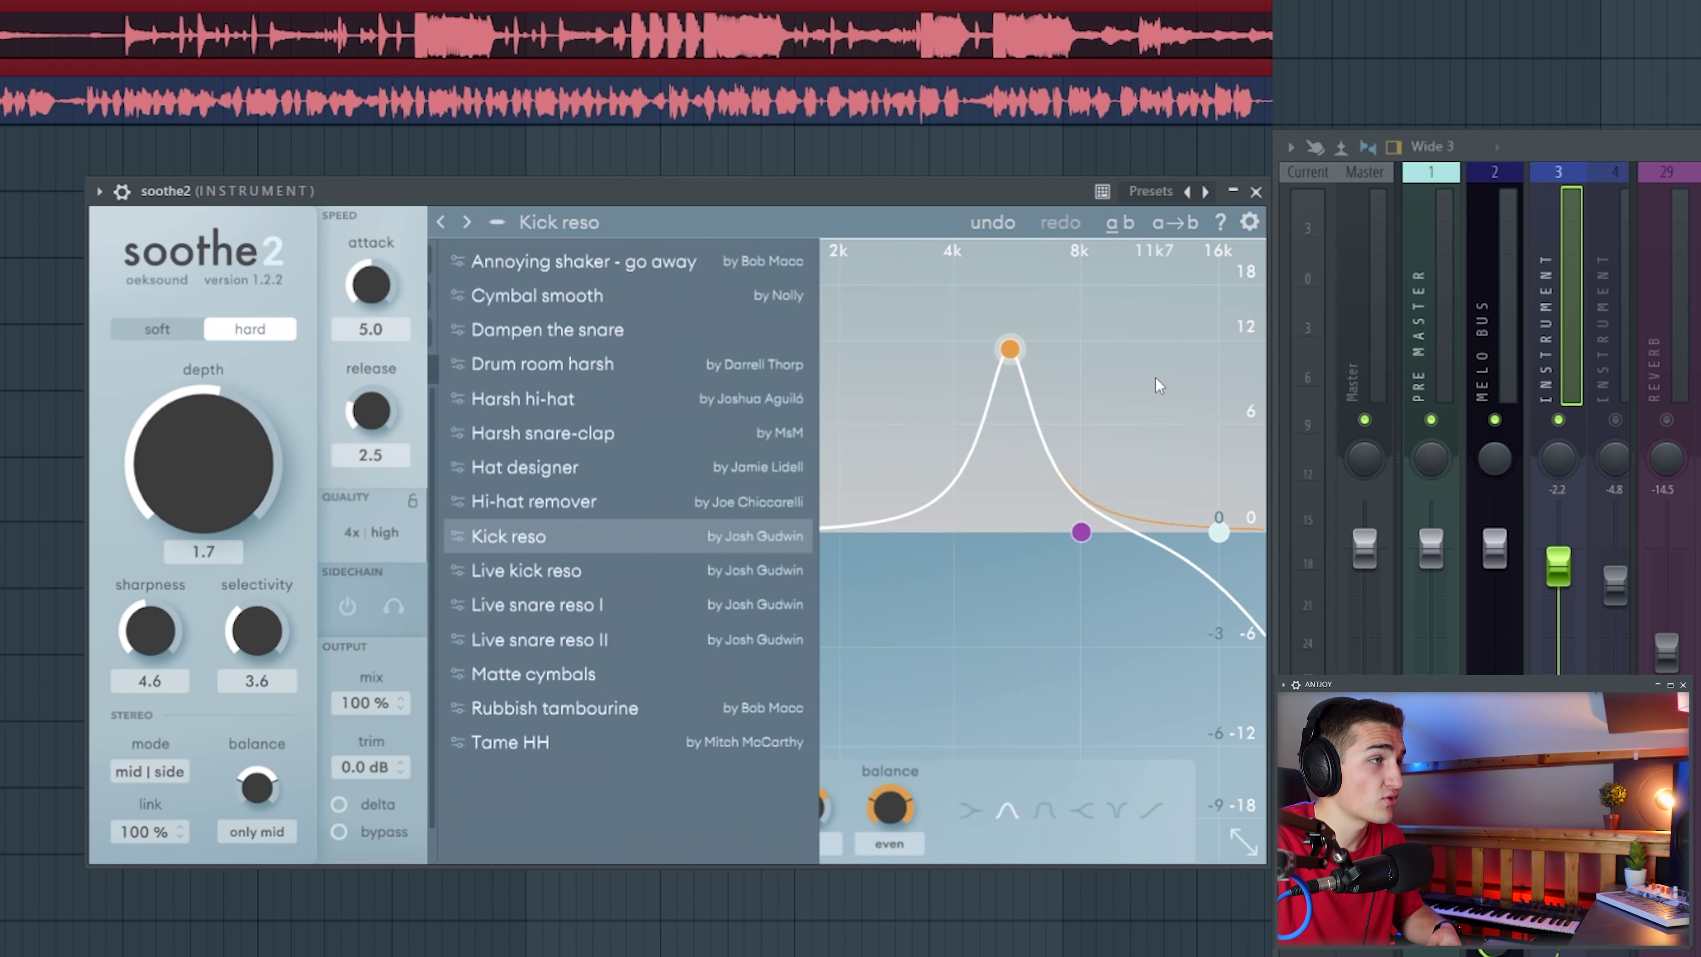
drag(1010, 350, 1060, 367)
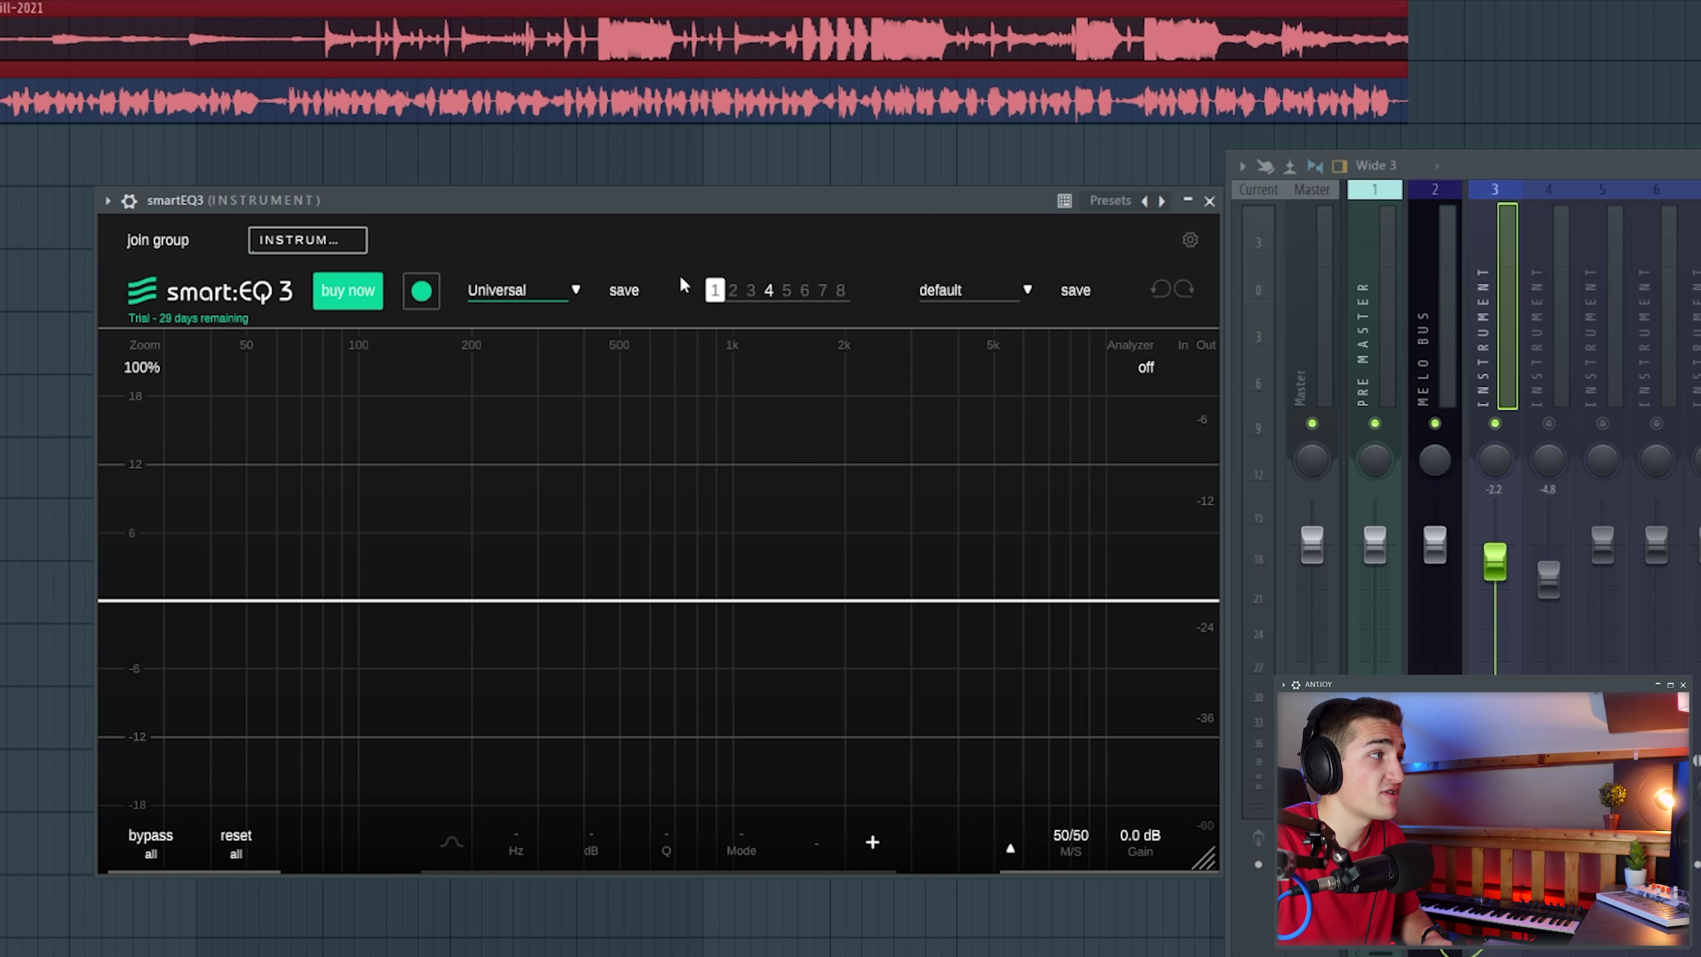
Have smart:EQ 3 learn the INSTRUMENT track with the Universal profile during playback, and stop playback
click(423, 295)
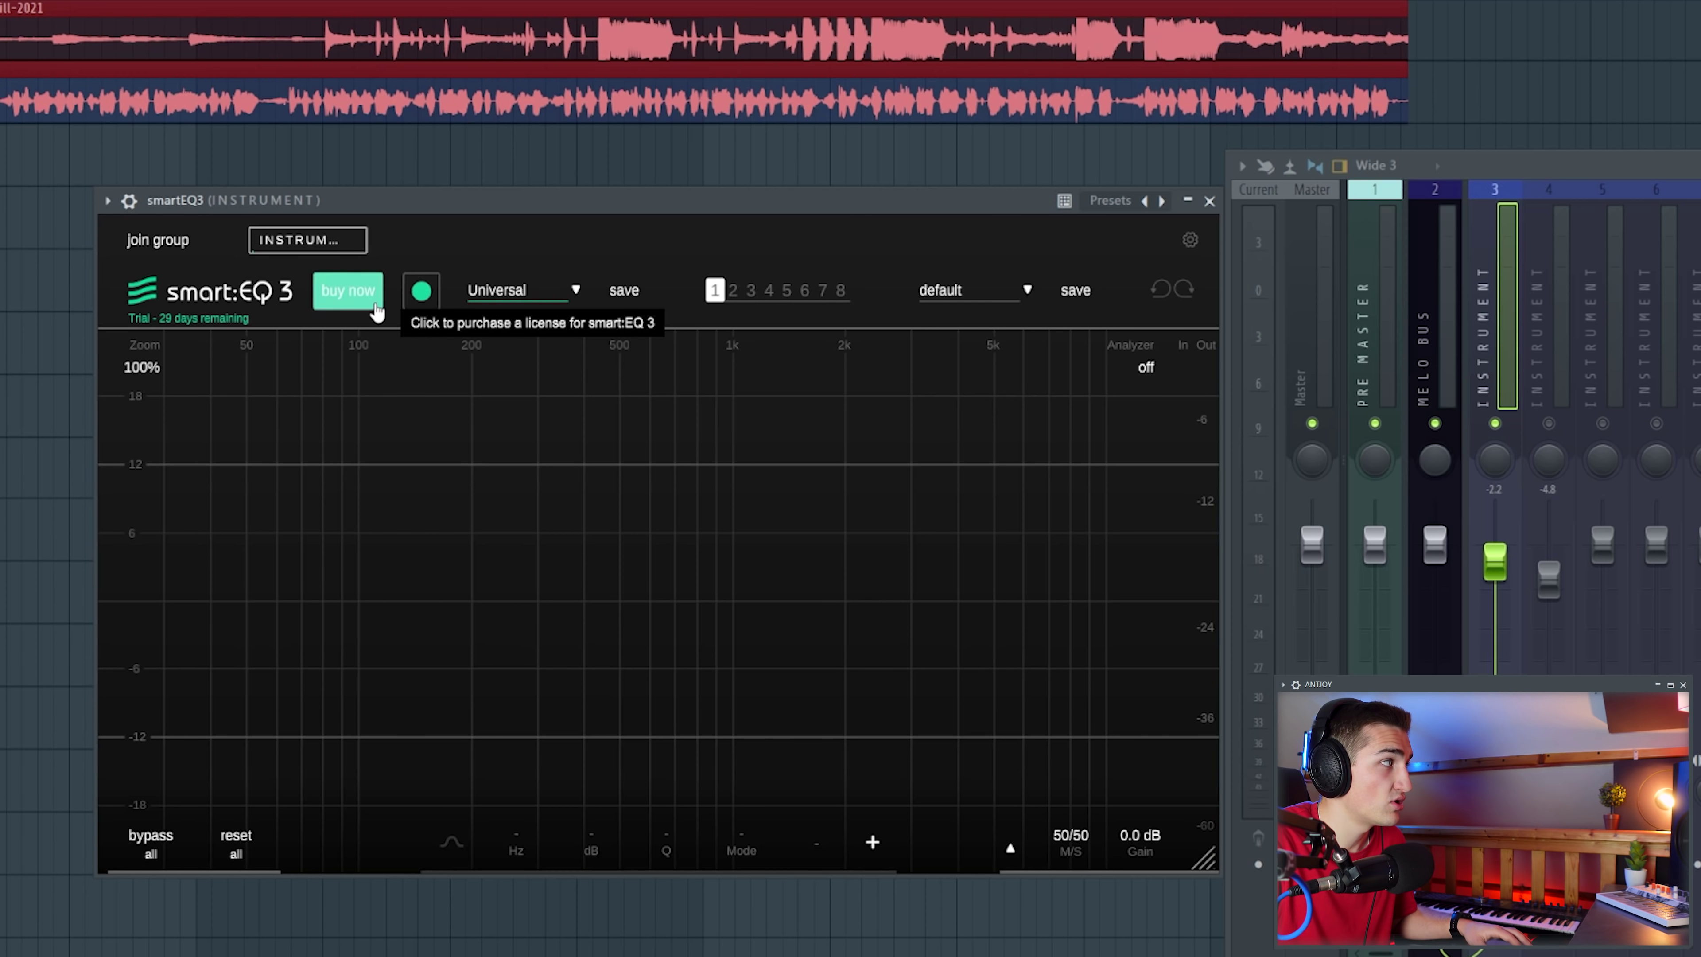
key(space)
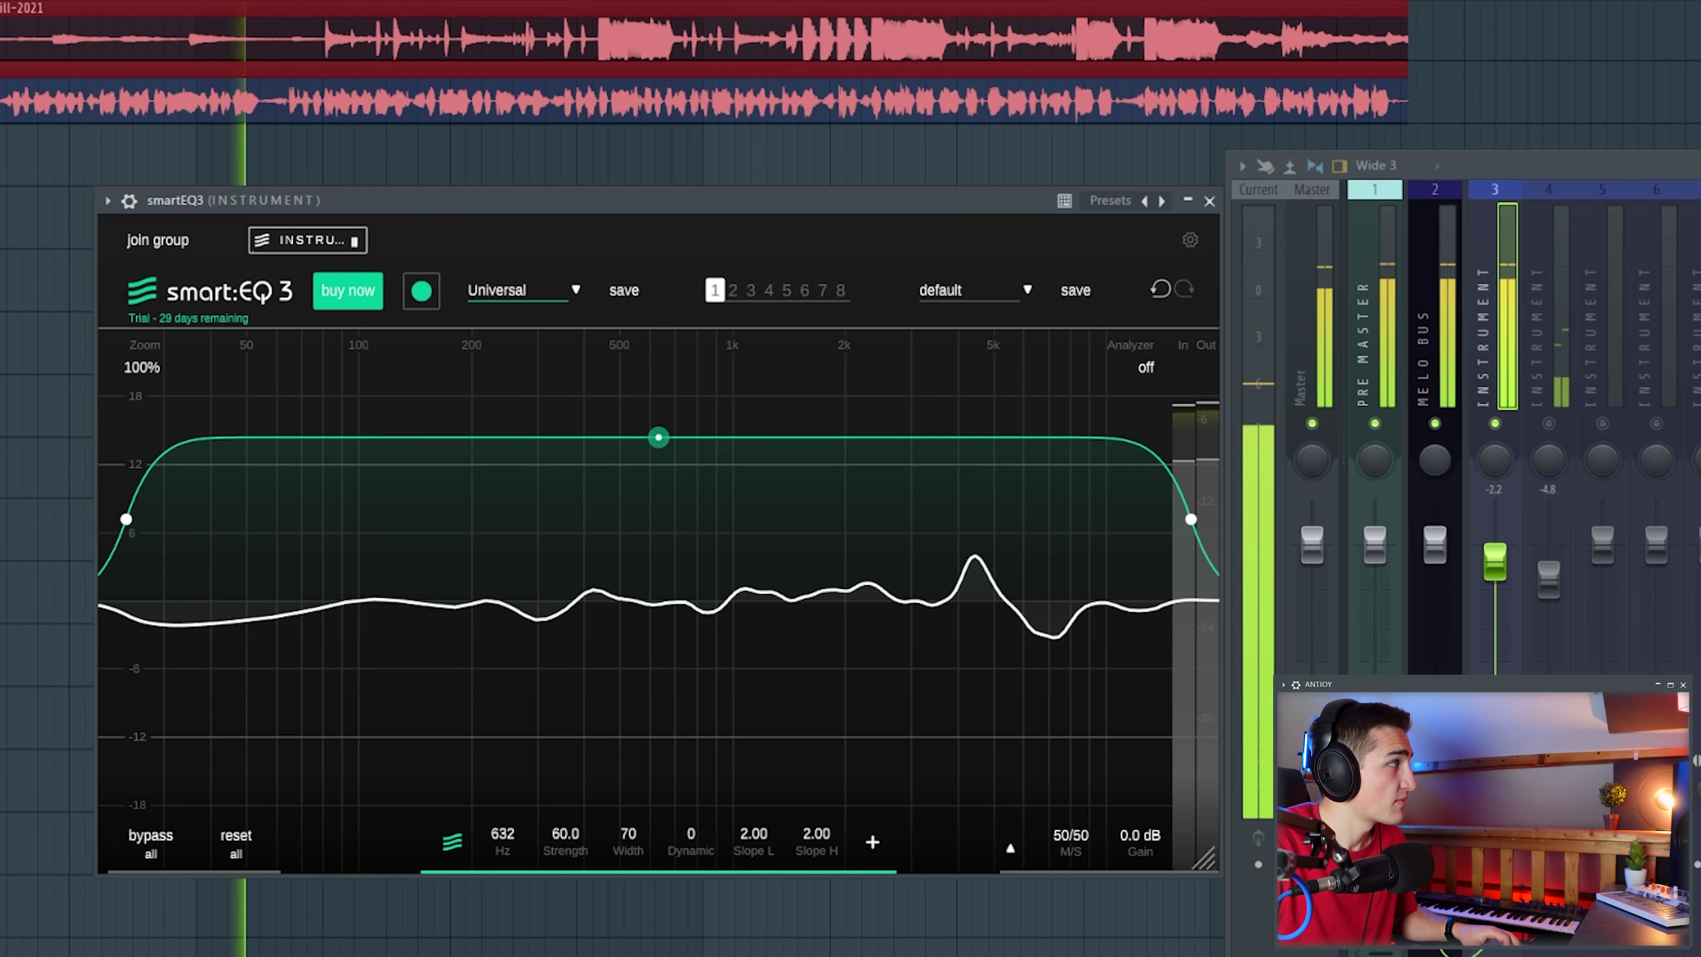
key(space)
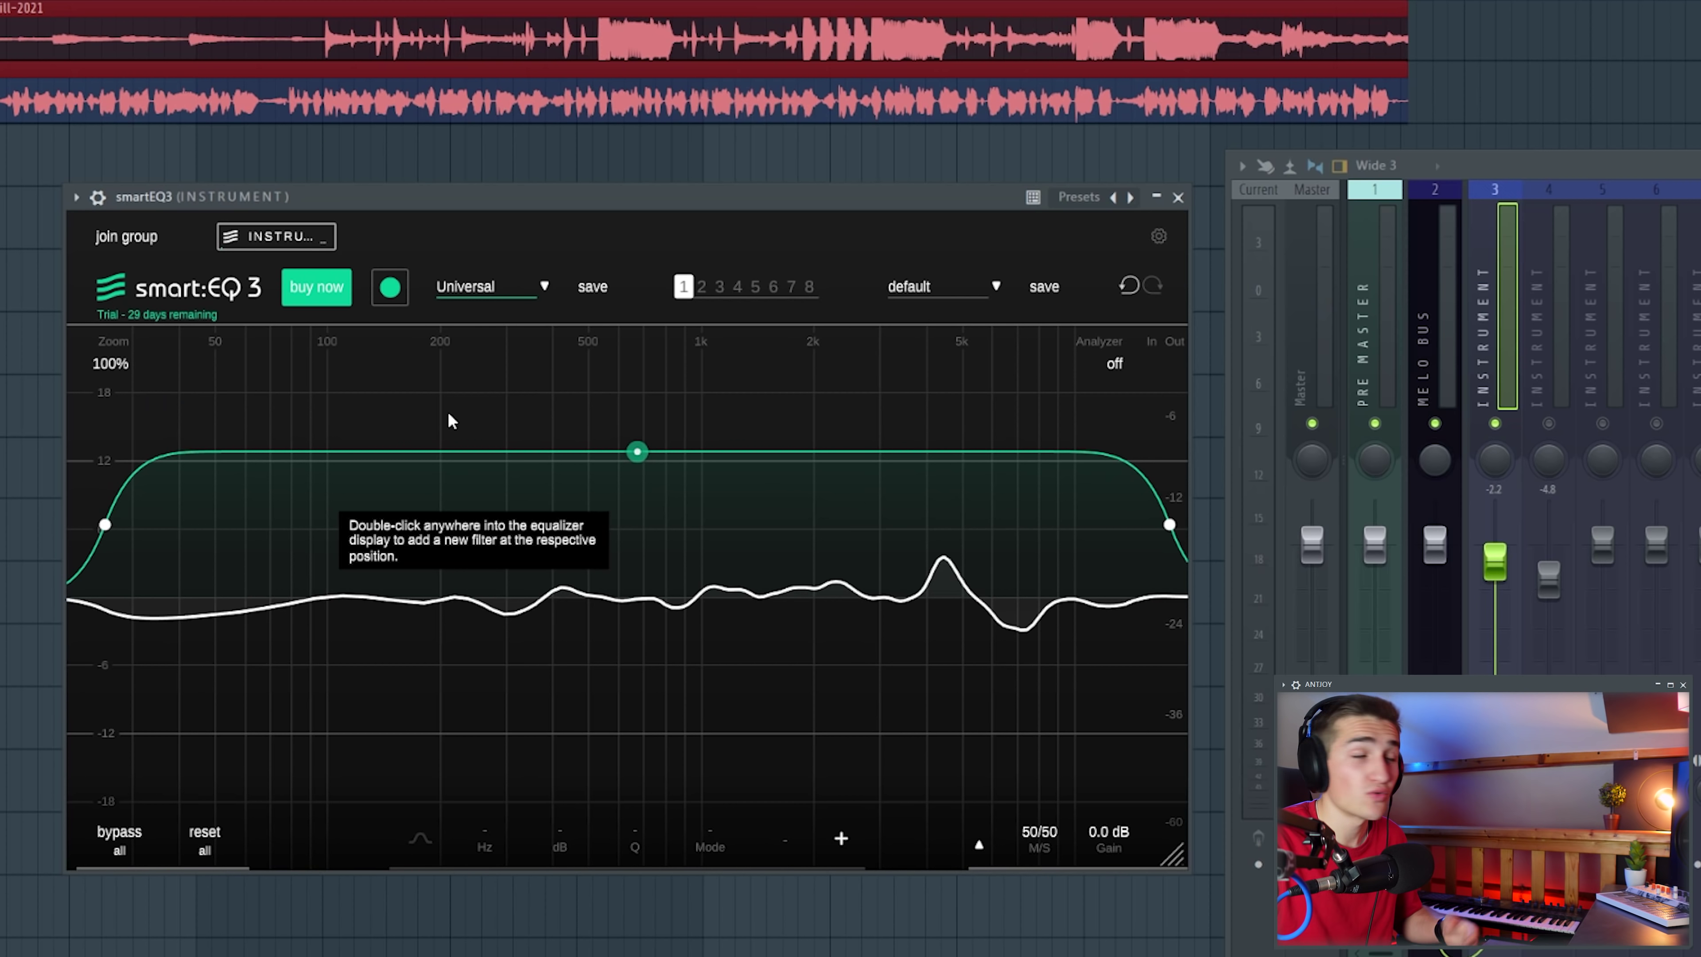
Try adding a manual low-frequency filter to the EQ curve with a slight cut, and remove it
double_click(246, 609)
mouse_move(246, 607)
mouse_down()
mouse_move(247, 631)
mouse_move(289, 633)
mouse_move(261, 636)
mouse_up()
mouse_move(247, 631)
click(326, 632)
double_click(261, 633)
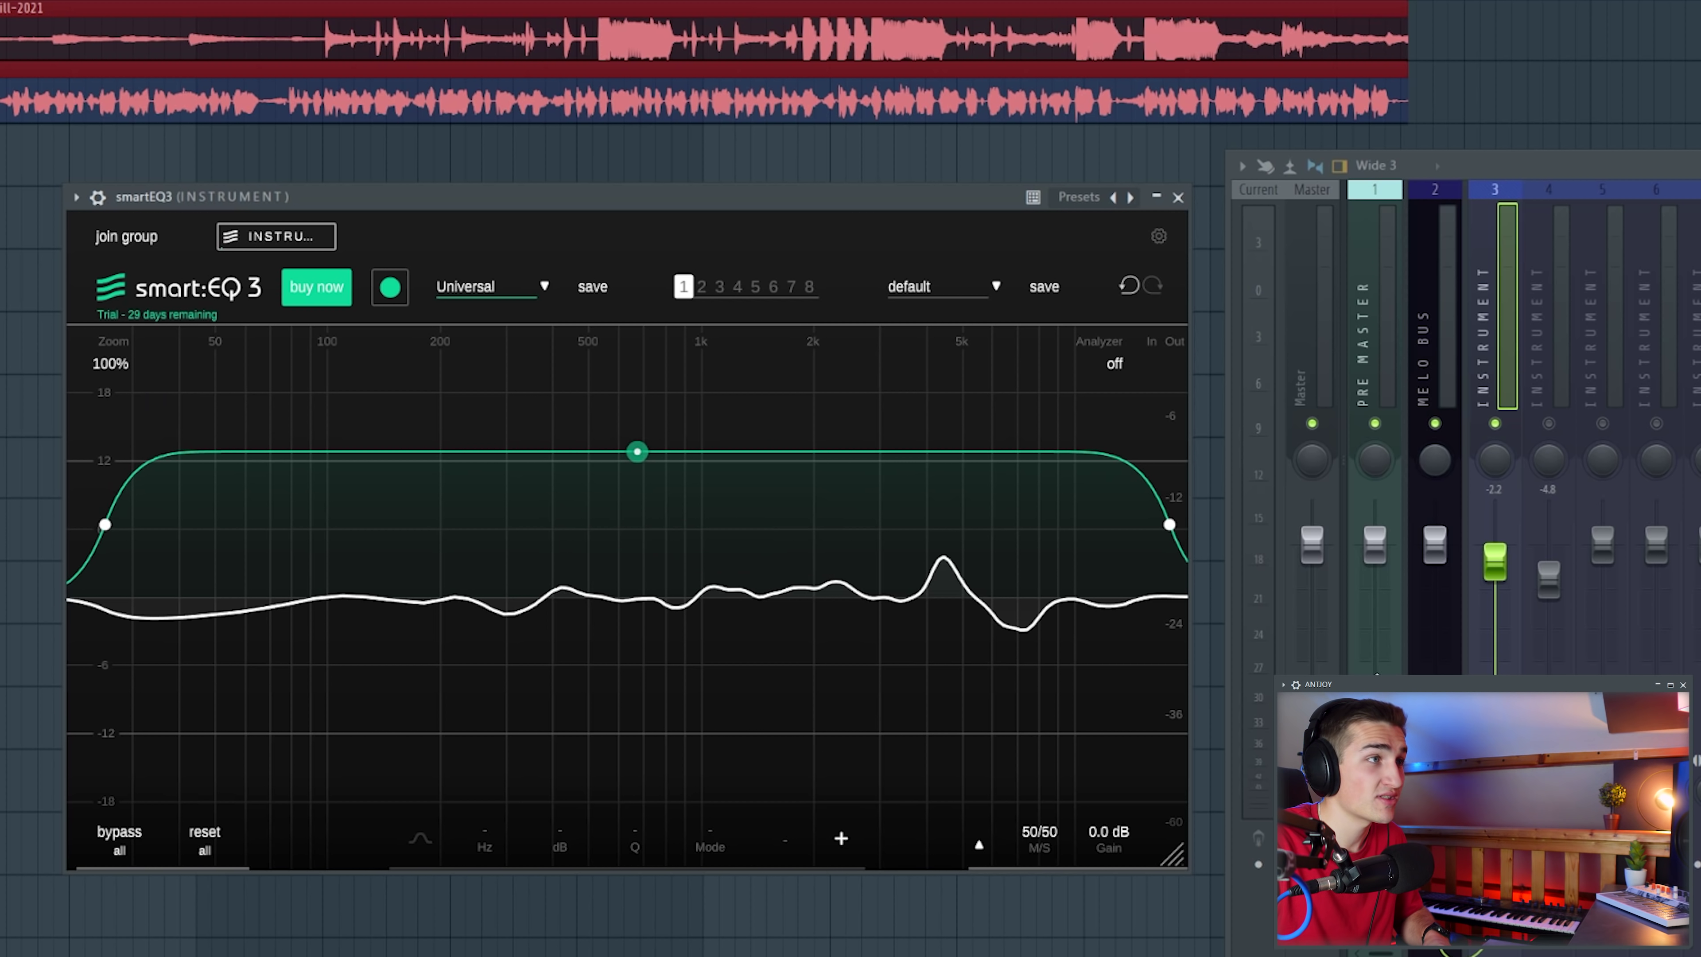
Create a smart:EQ 3 group named MASTER and add the INSTRUMENT and PROD instances to it
click(1555, 387)
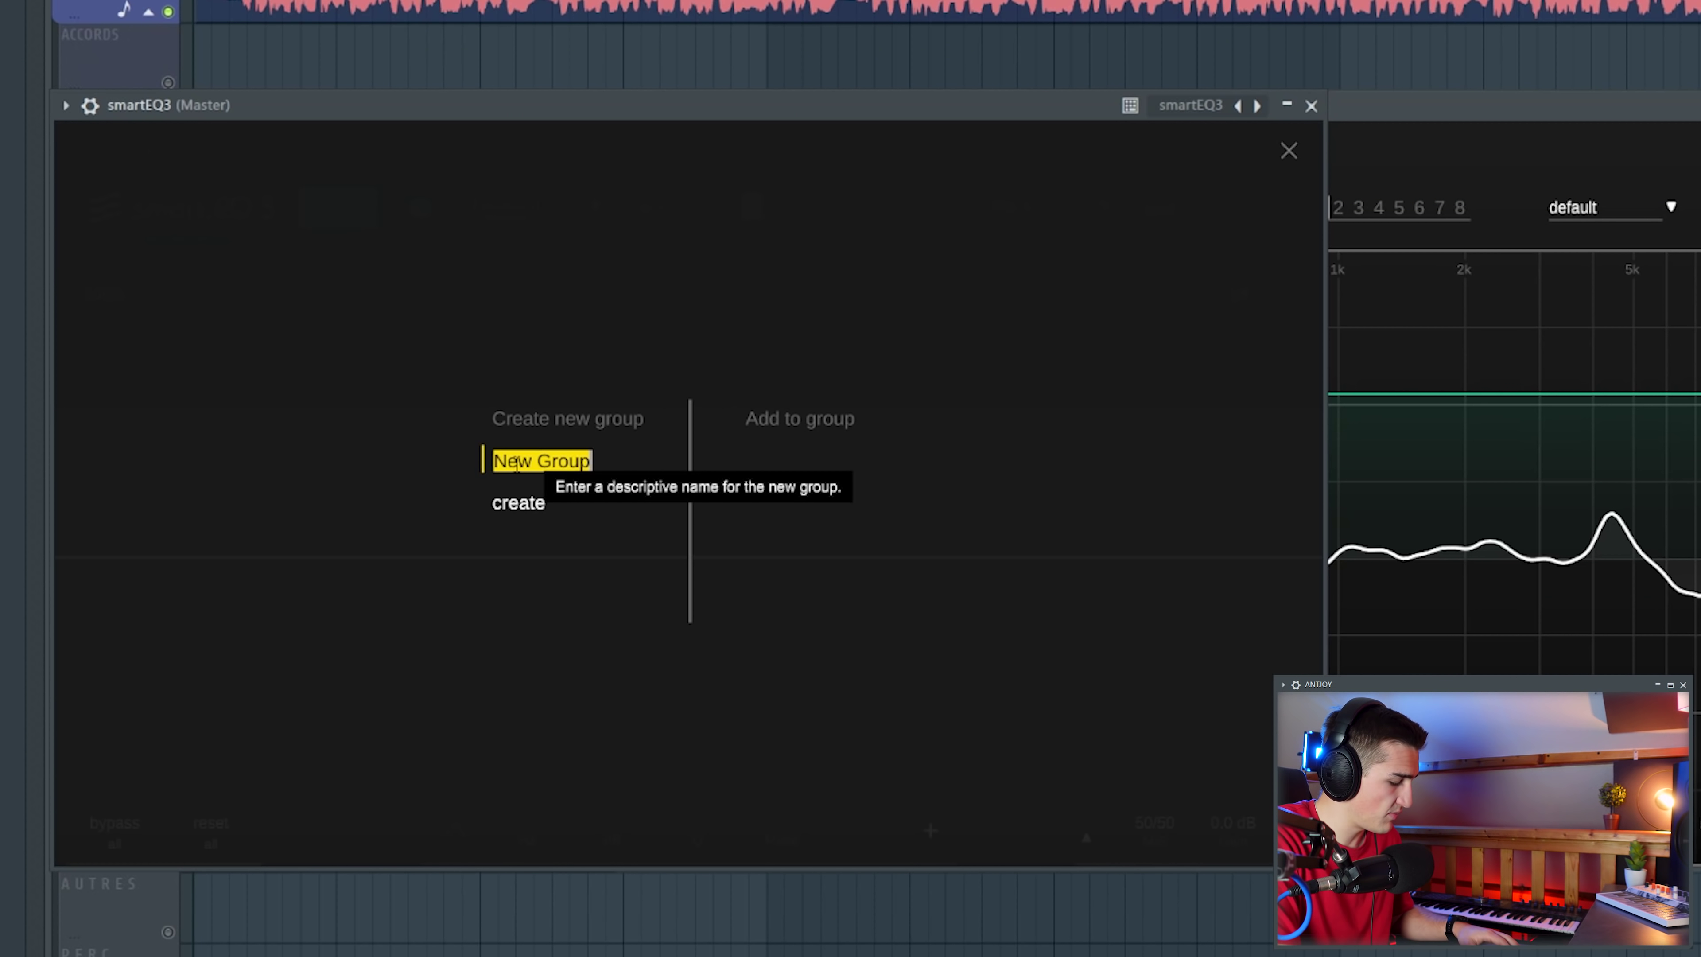
click(518, 502)
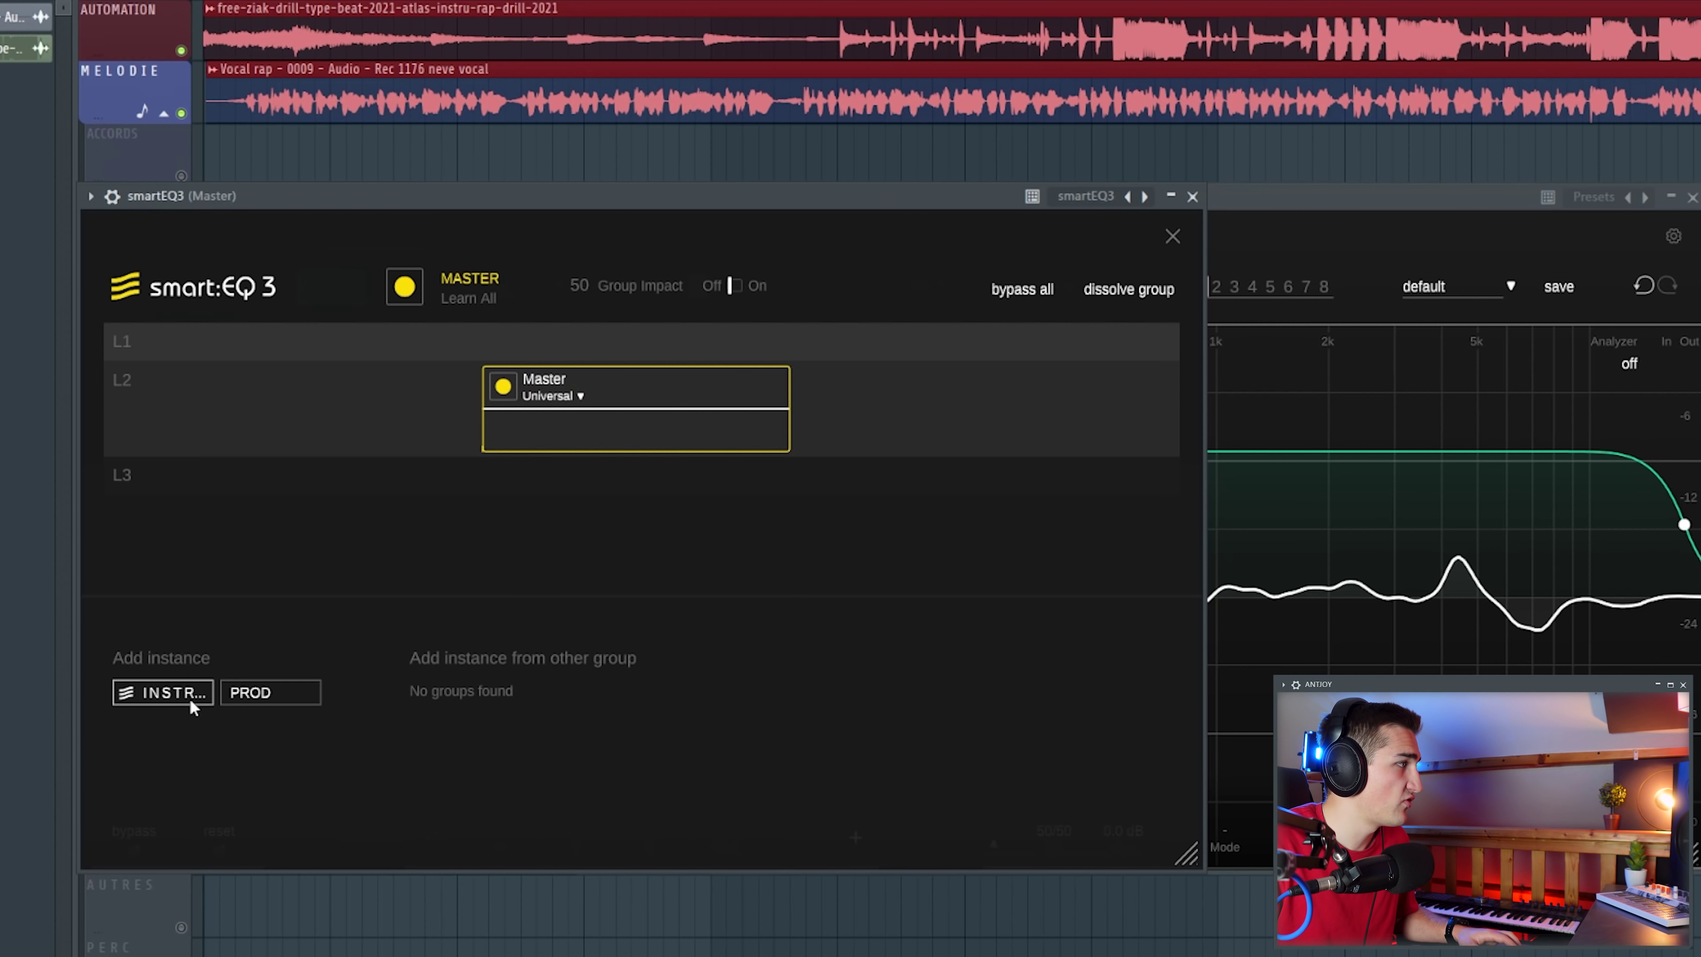
drag(248, 666, 504, 442)
drag(138, 693, 589, 406)
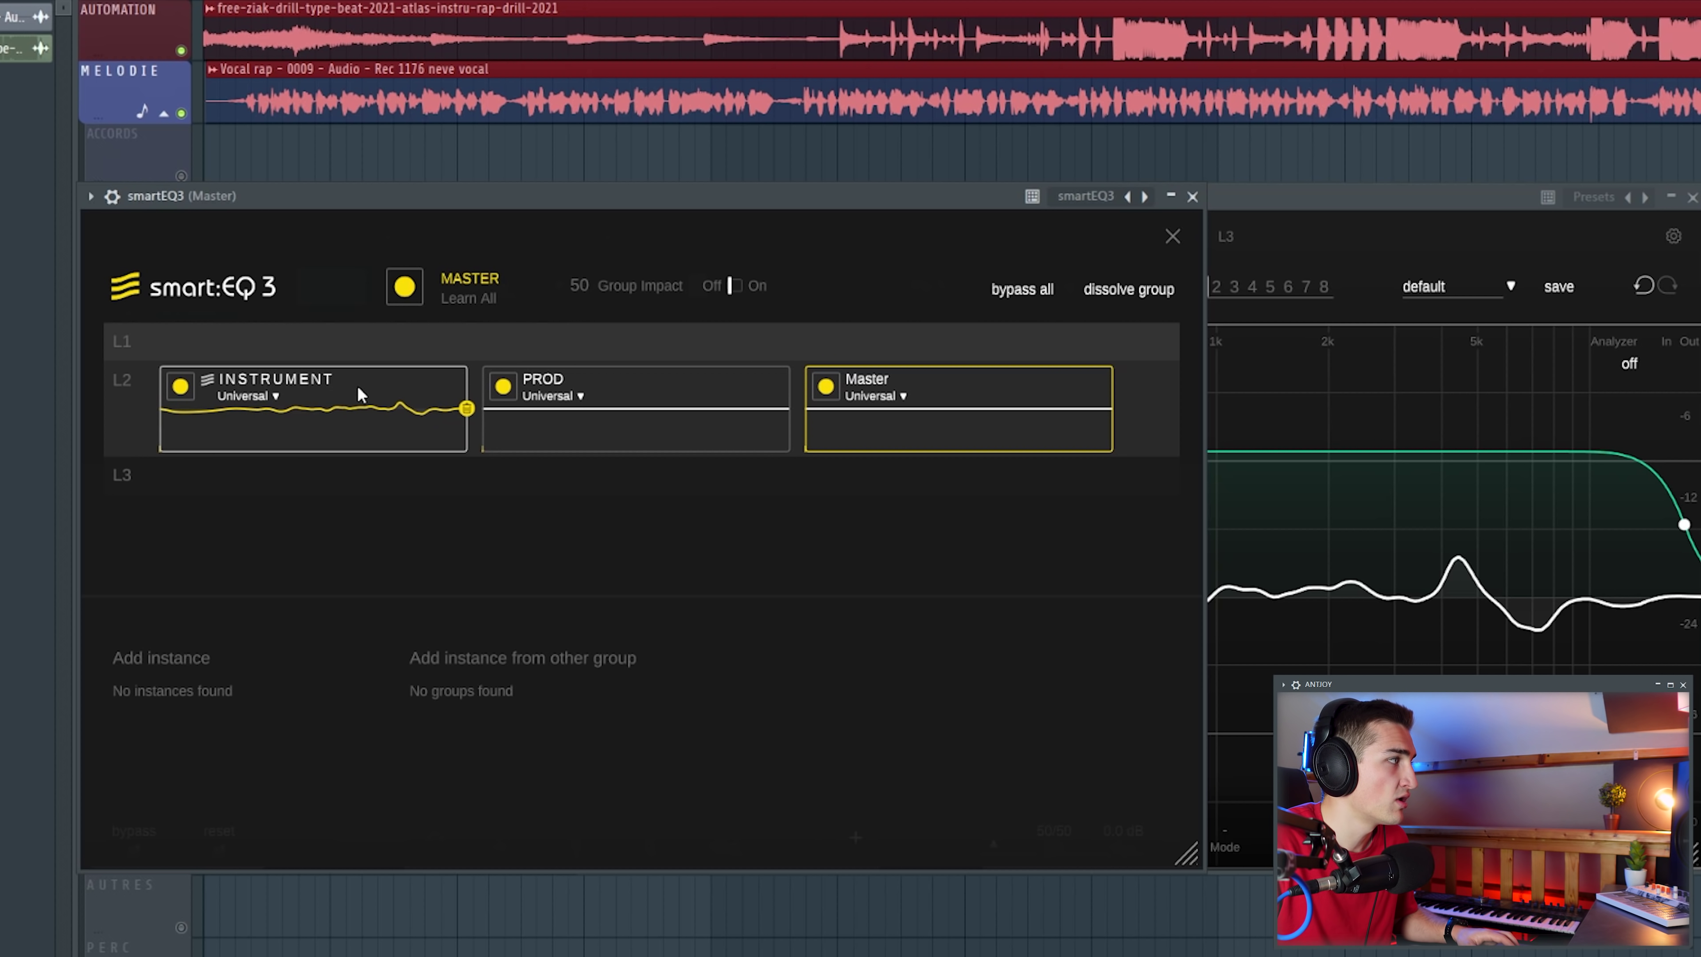
Place Master in layer L1 with INSTRUMENT and PROD in L2, and start learning all grouped instances during playback
drag(395, 368, 626, 329)
drag(626, 328, 626, 329)
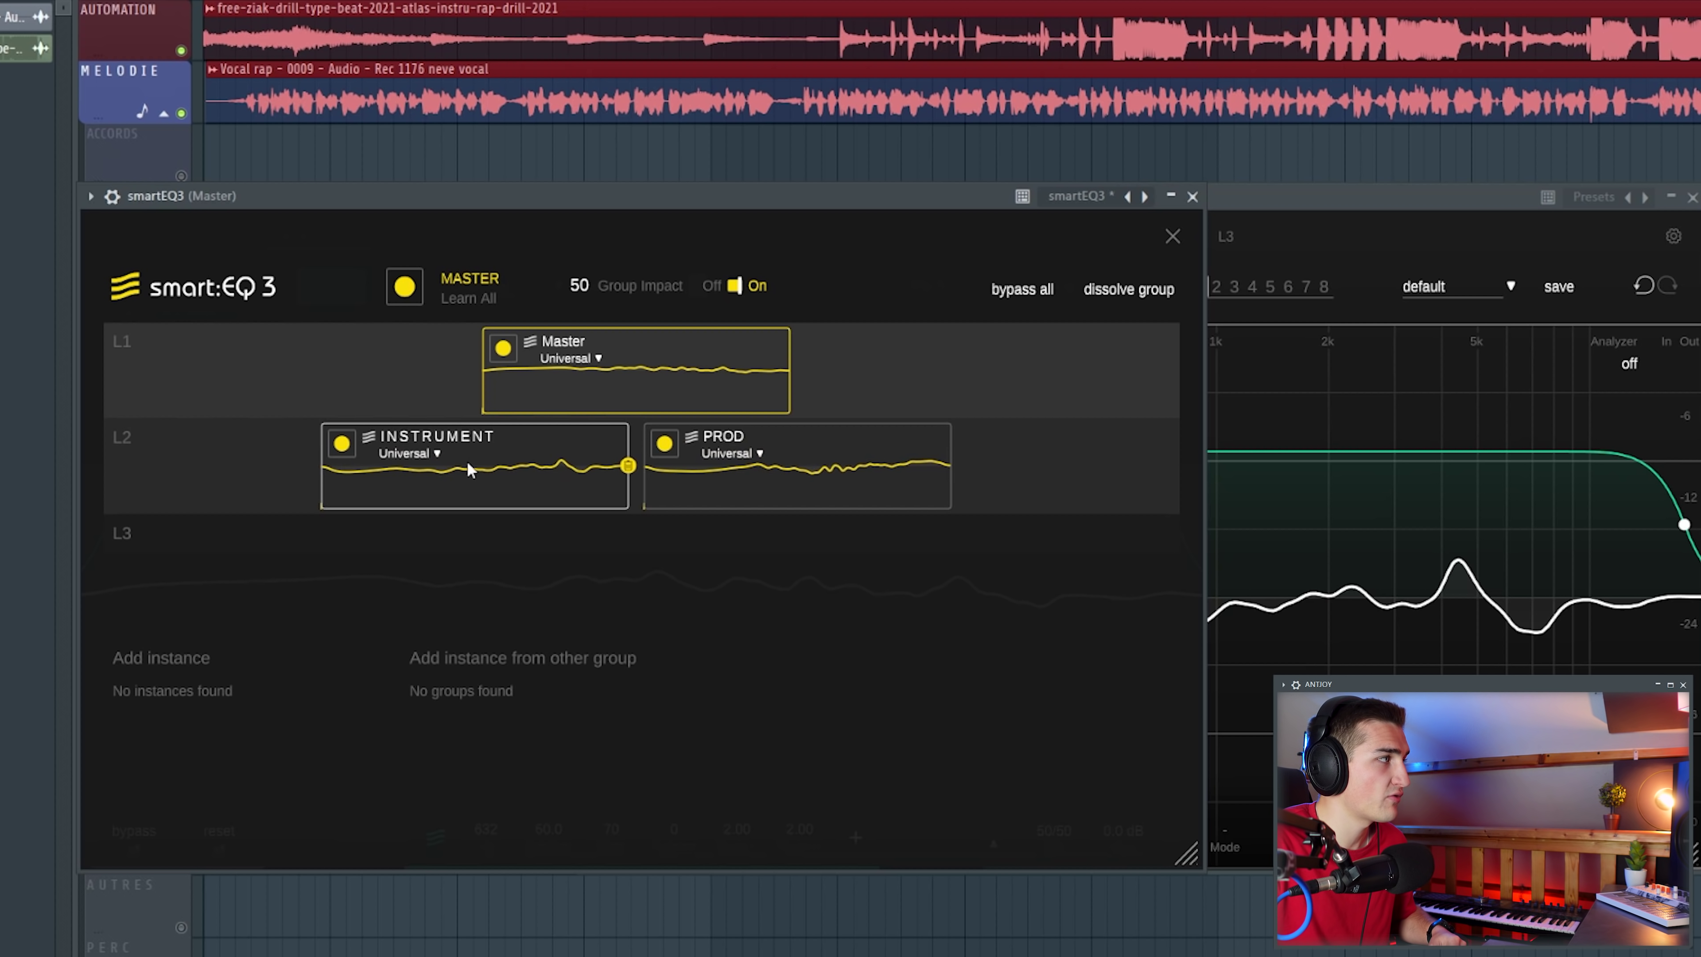
click(400, 297)
key(space)
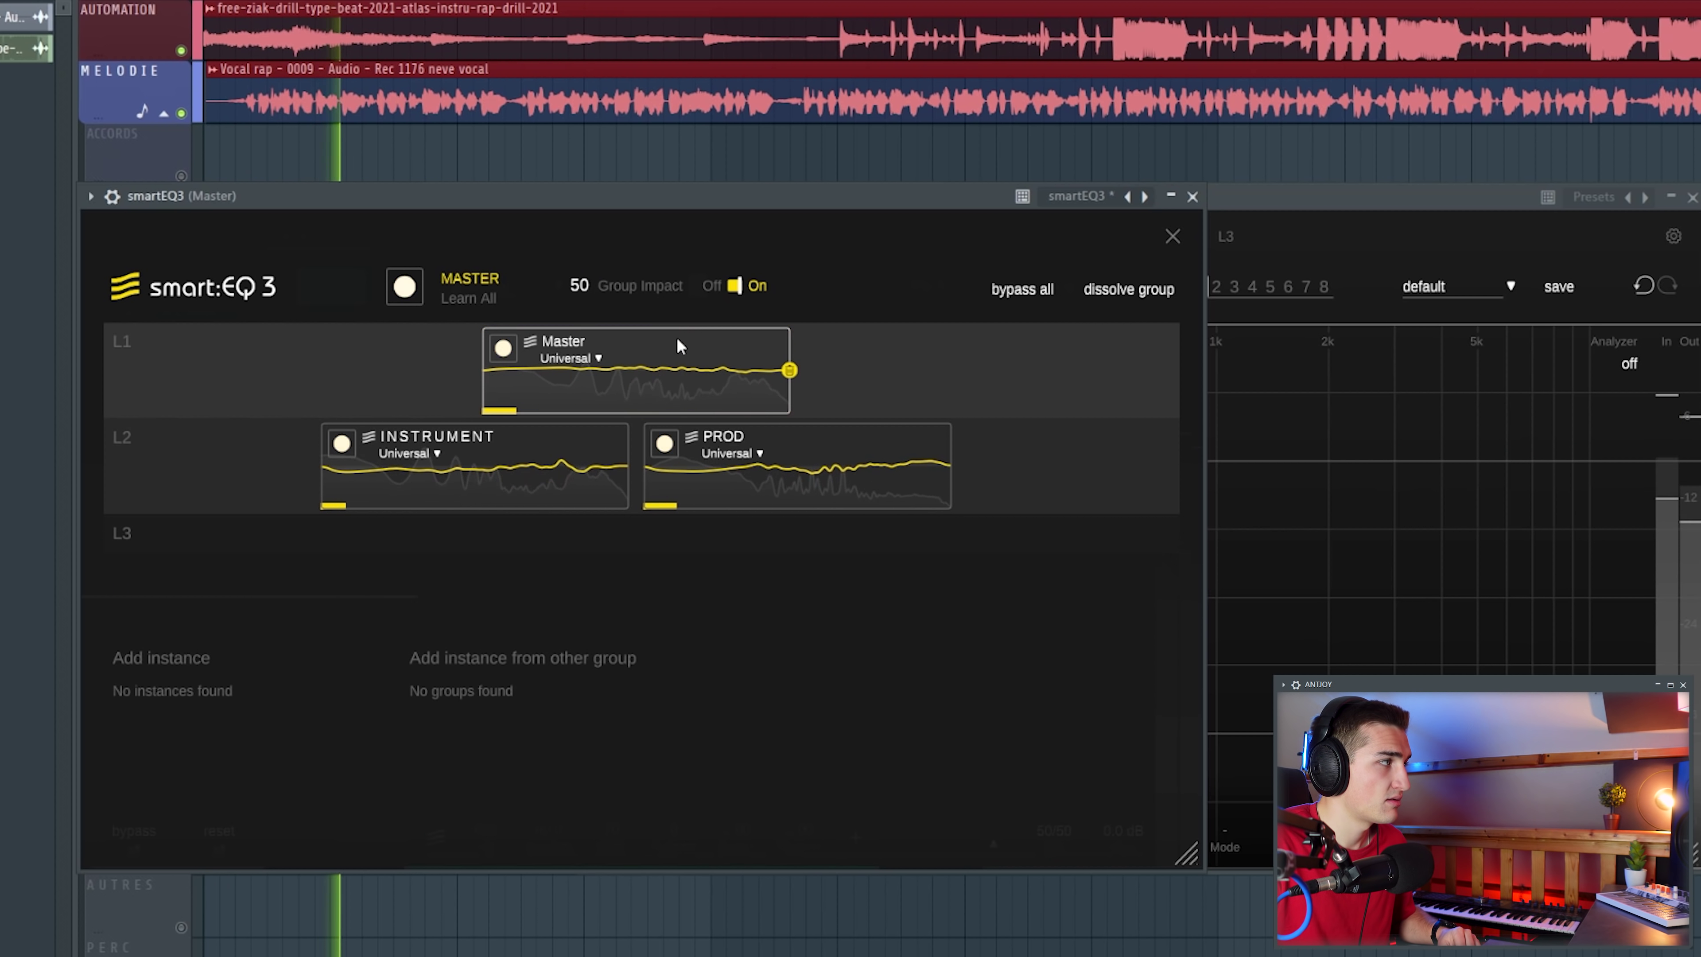